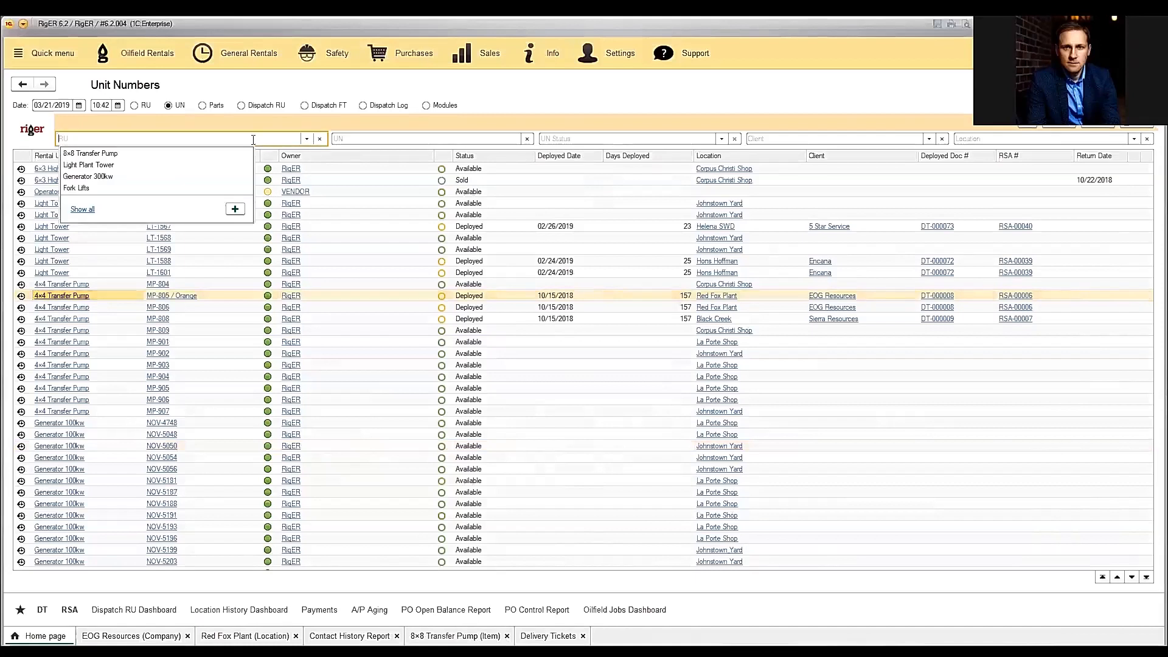
Step: Filter the unit numbers list by rental unit 8×8 Transfer Pump and status Available, and clear the filters again
left_click(97, 153)
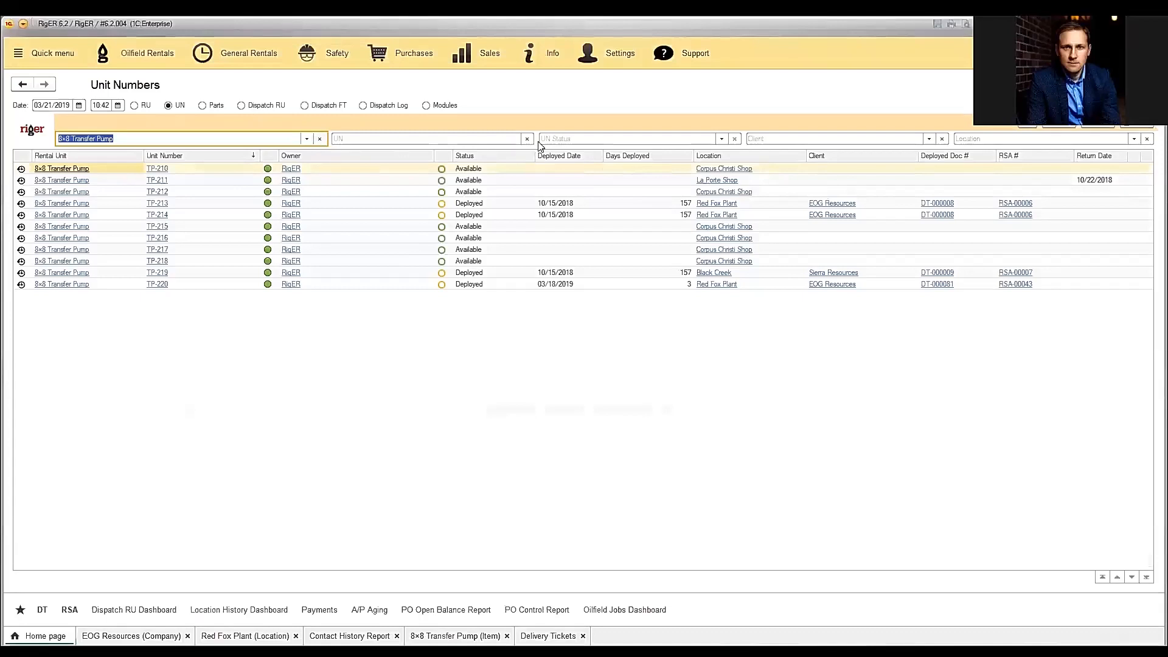
left_click(562, 139)
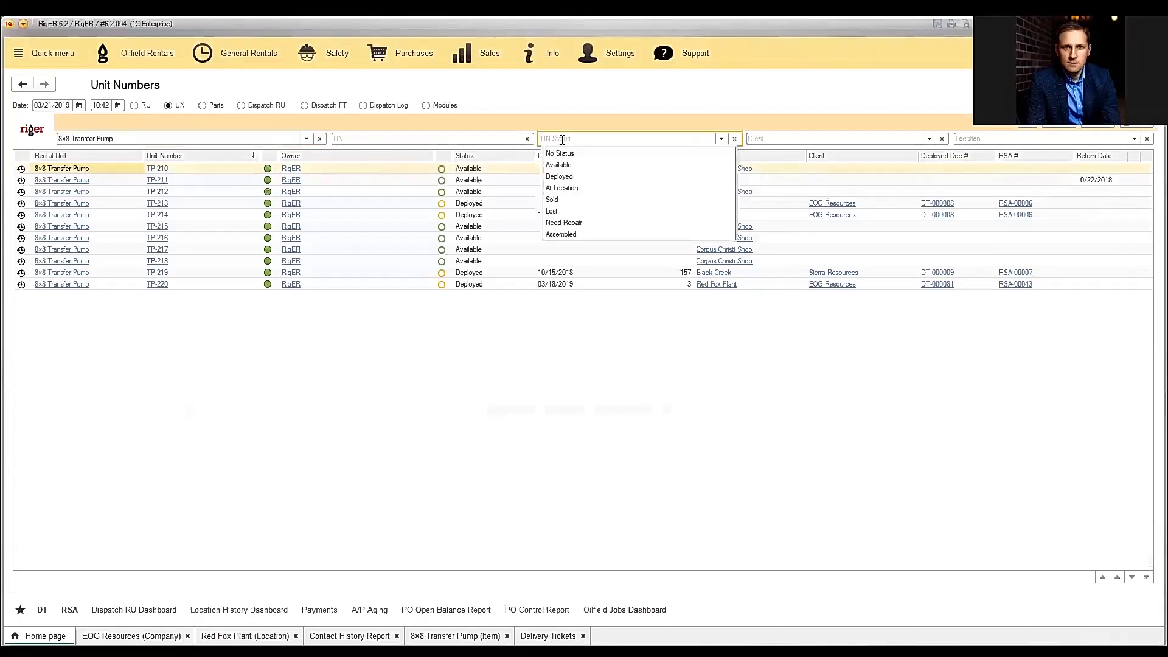
left_click(564, 169)
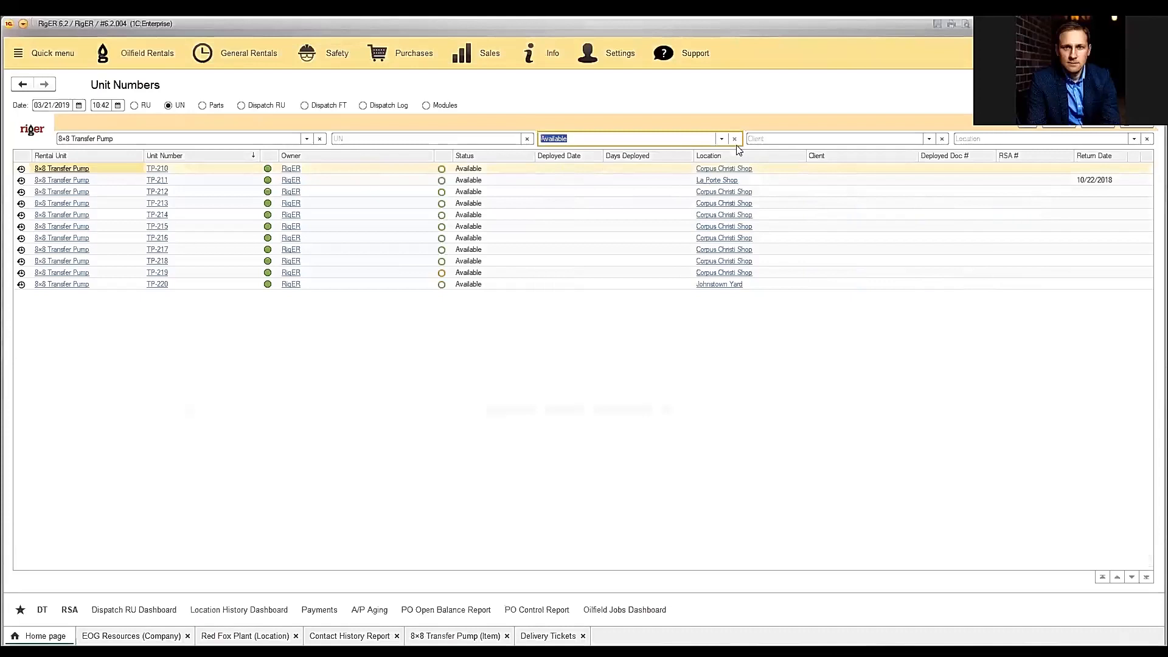
key("BackSpace")
left_click(721, 140)
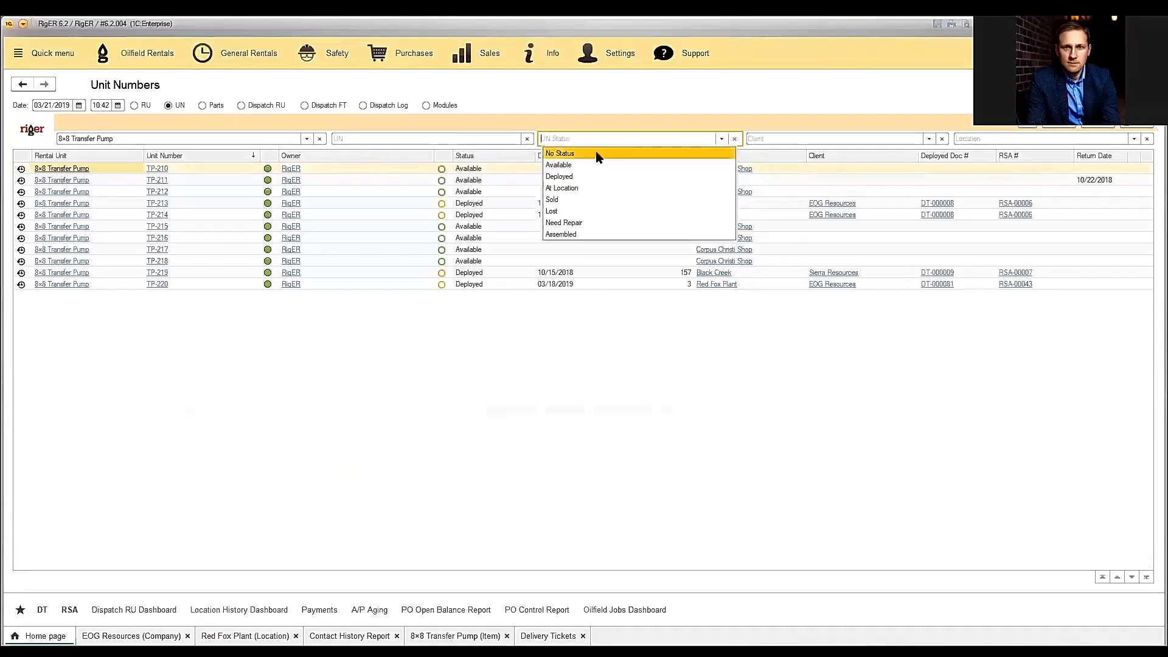
key("Escape")
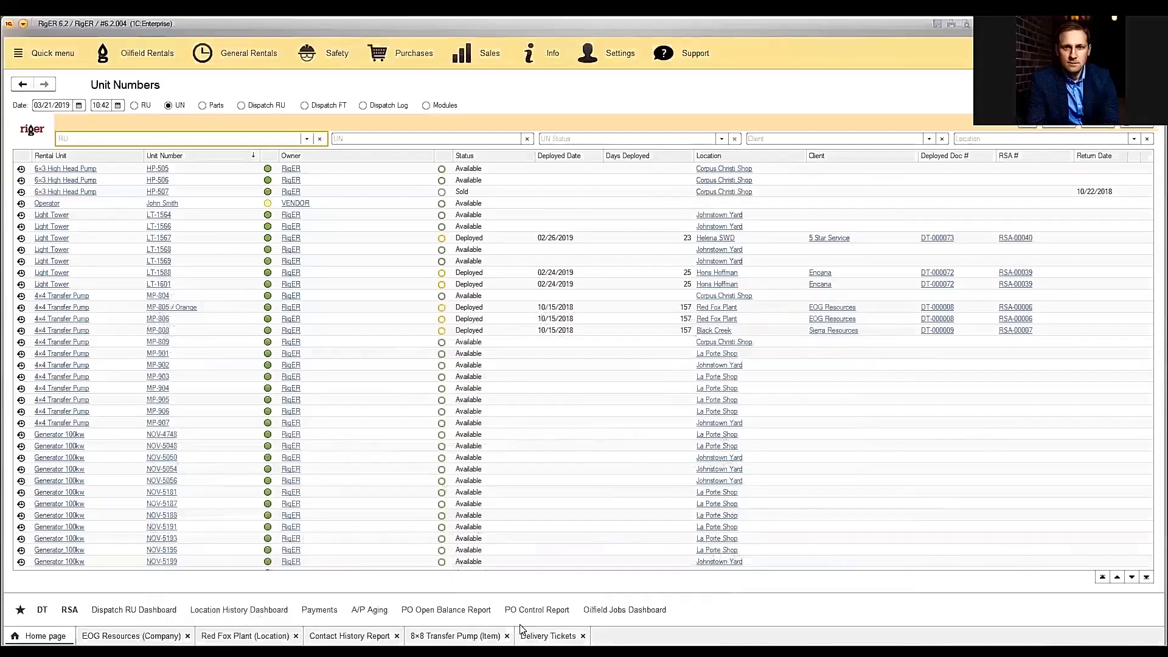
Step: Review the Pump Inspection schedule of the 8×8 Transfer Pump item, including its unit of measure, repetition and alarm
left_click(481, 636)
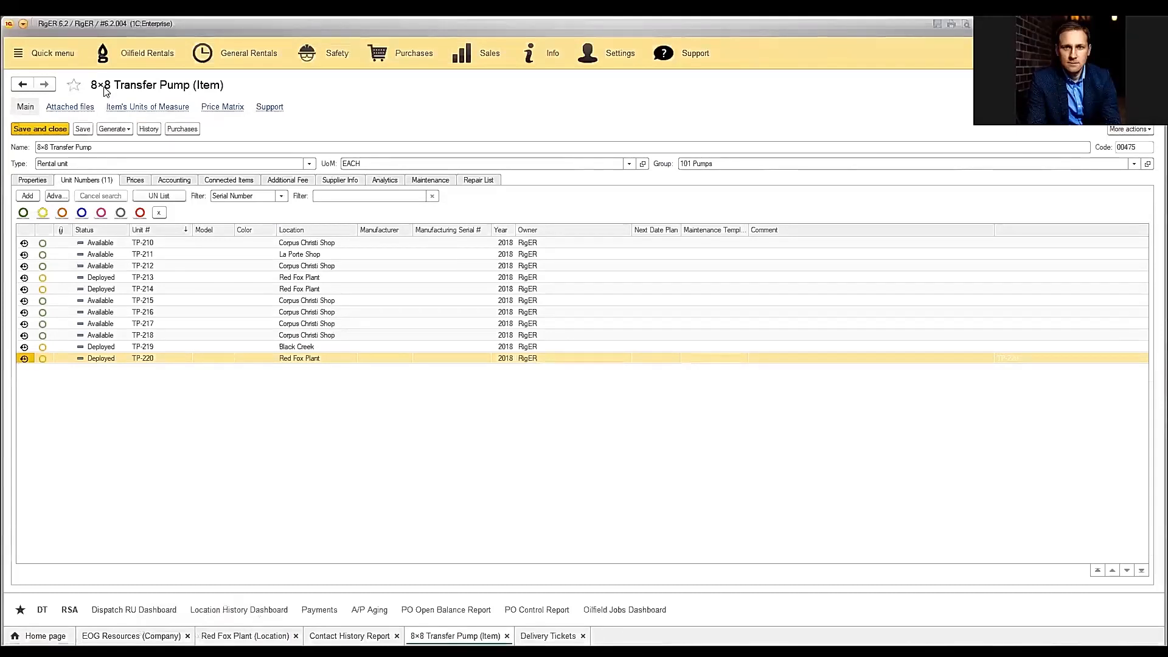
left_click(432, 181)
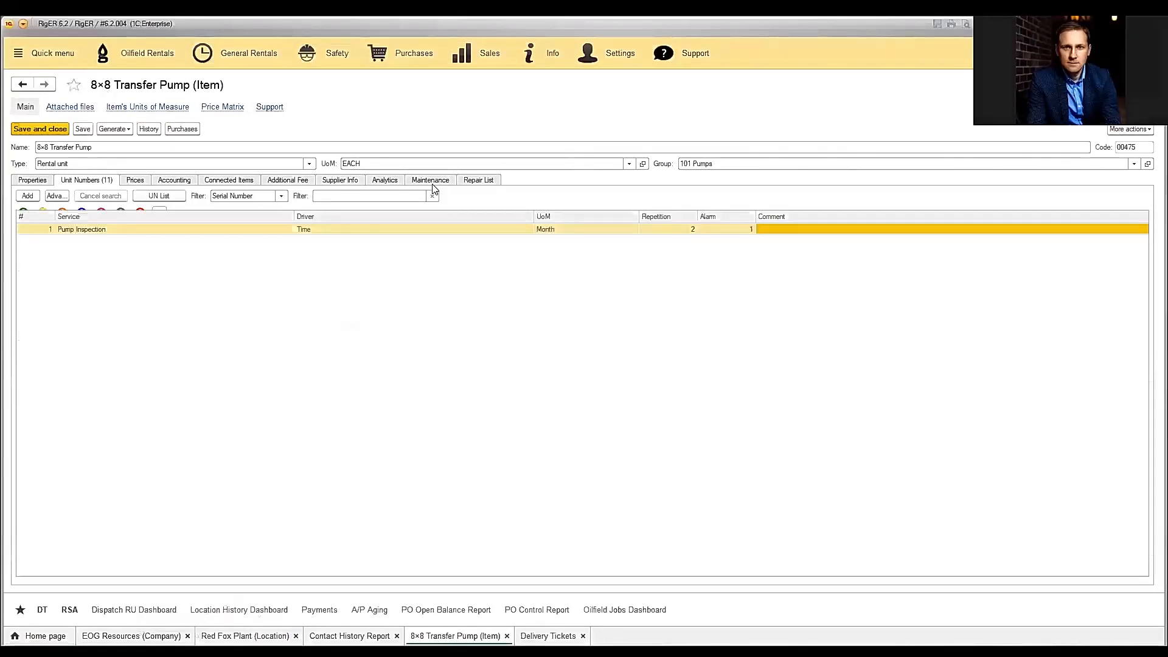
left_click(152, 231)
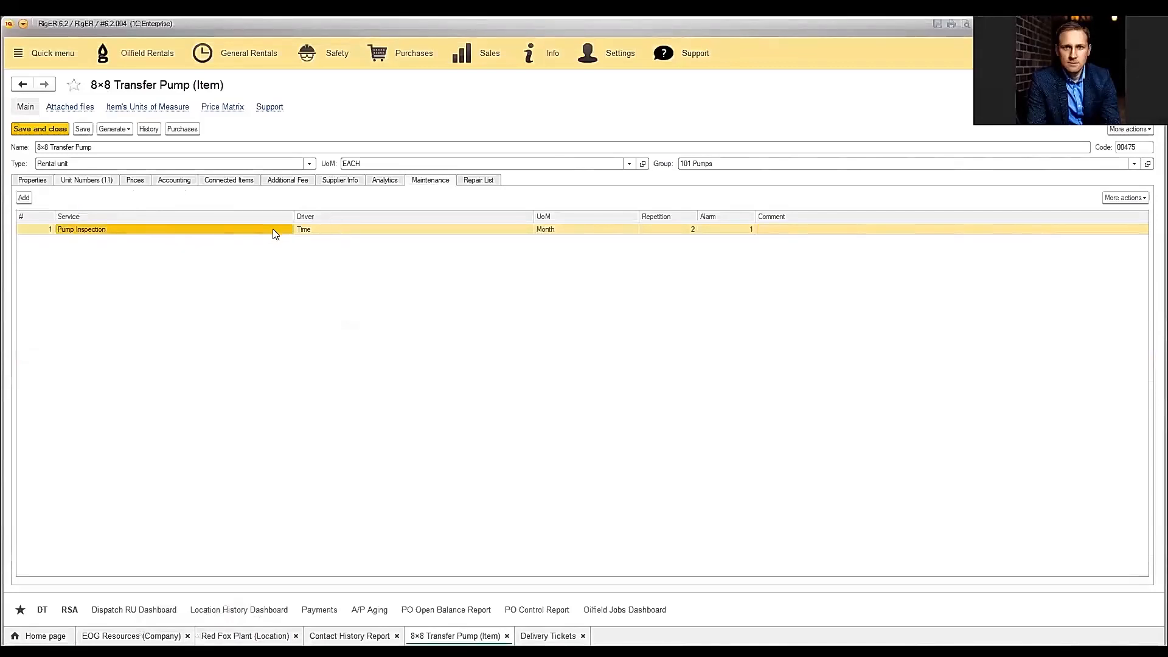
left_click(590, 230)
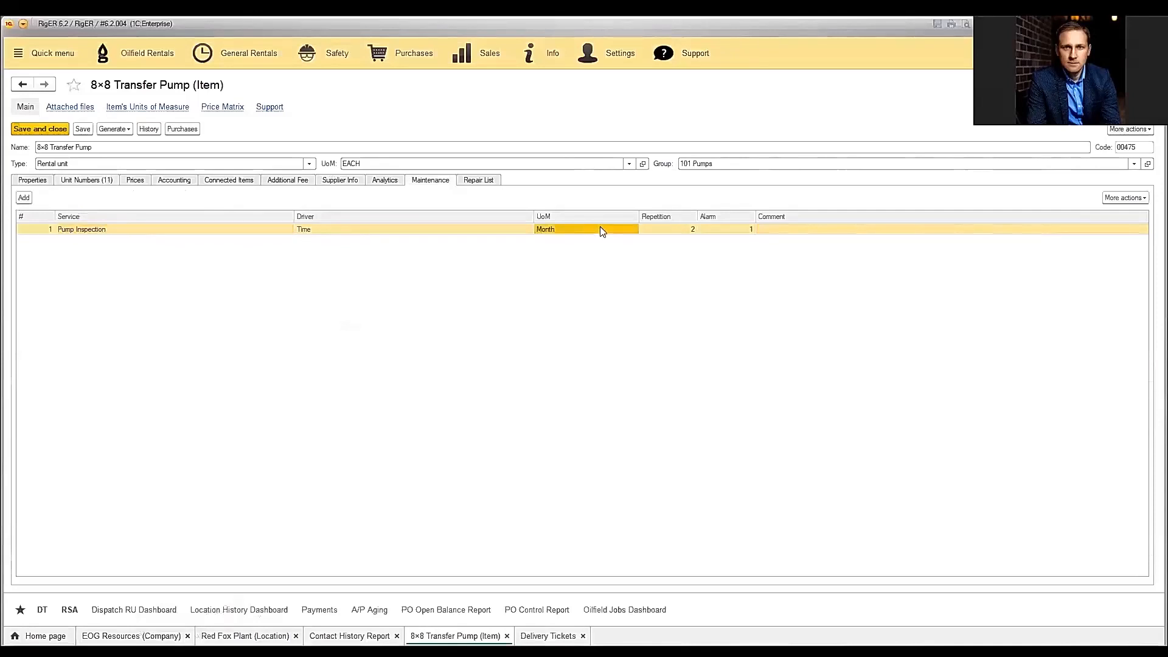
left_click(672, 230)
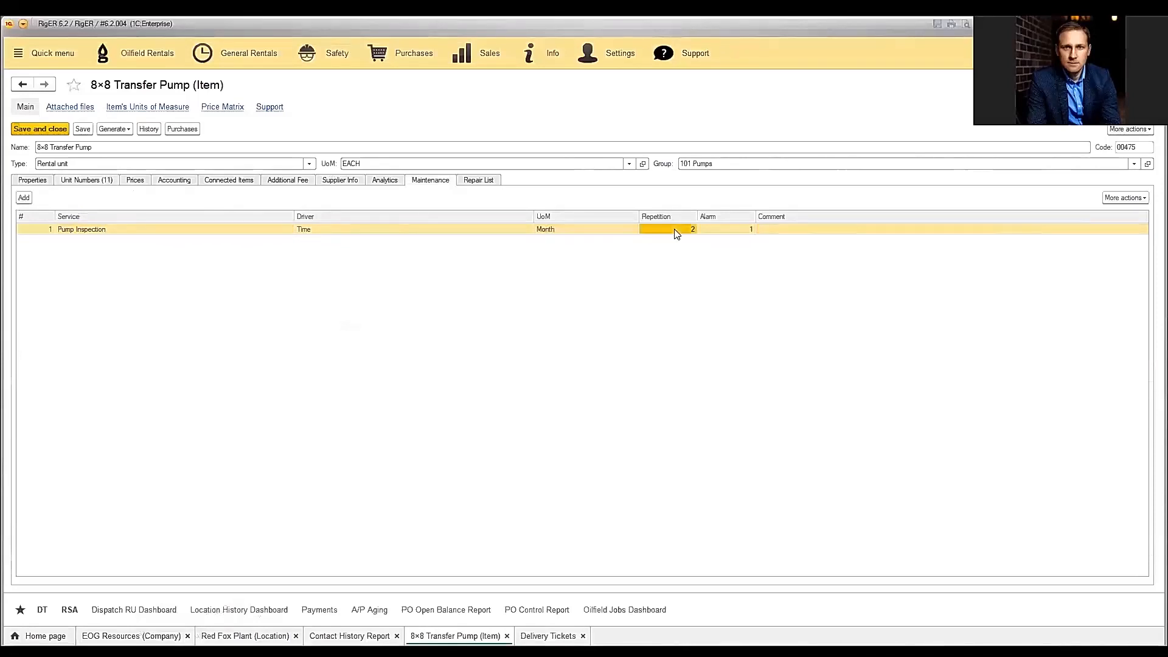
left_click(710, 231)
Step: Open the 03/19/2019 maintenance delivery ticket for EOG Resources and check its maintenance template and its service and parts line
left_click(549, 637)
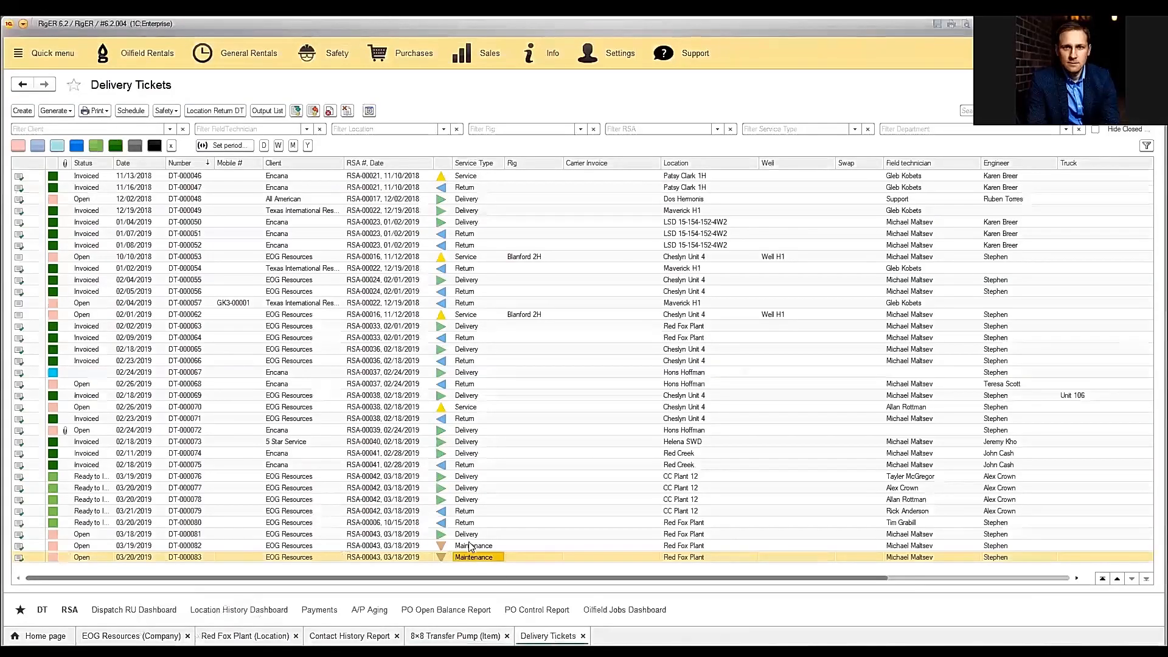
left_click(469, 546)
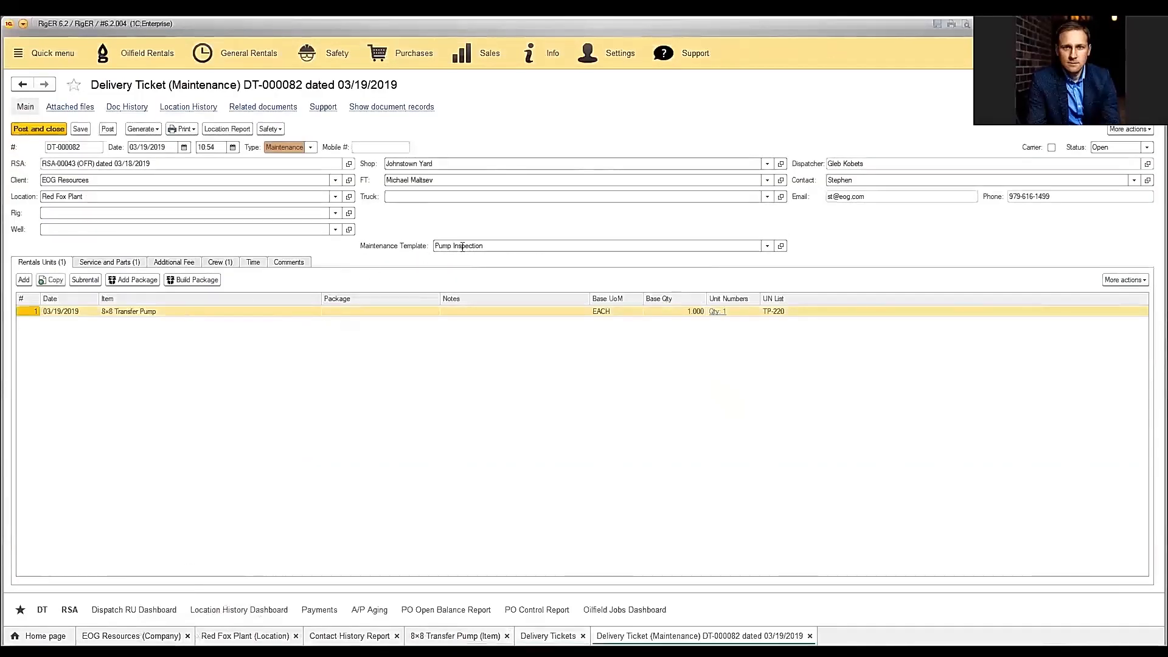
left_click(491, 247)
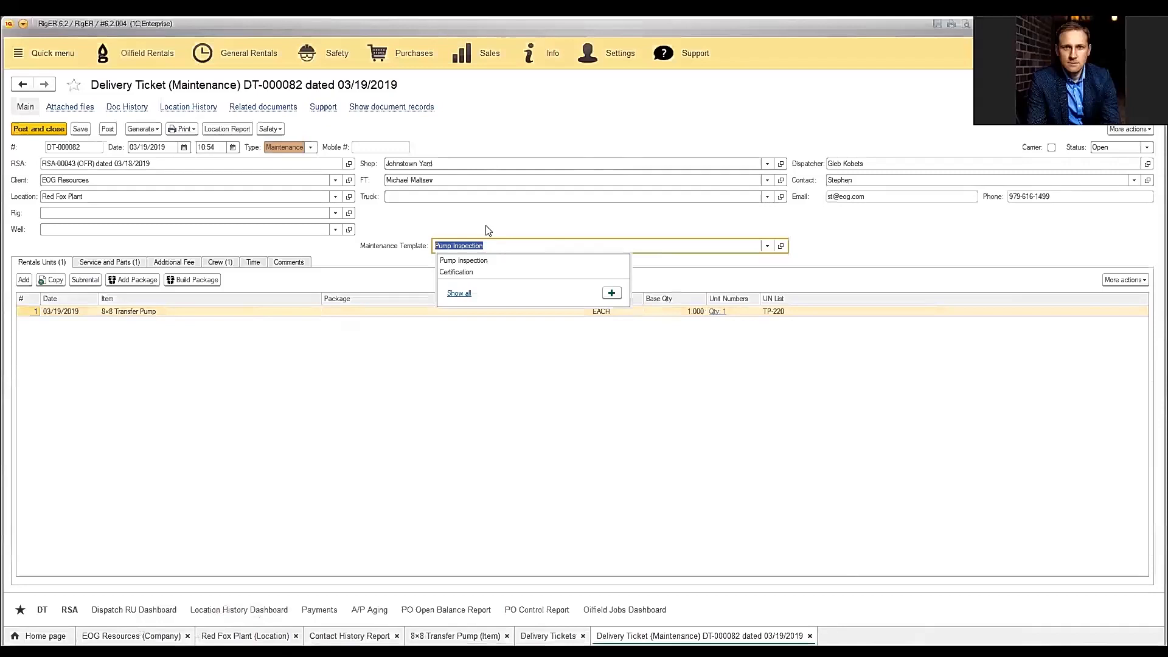
key("Escape")
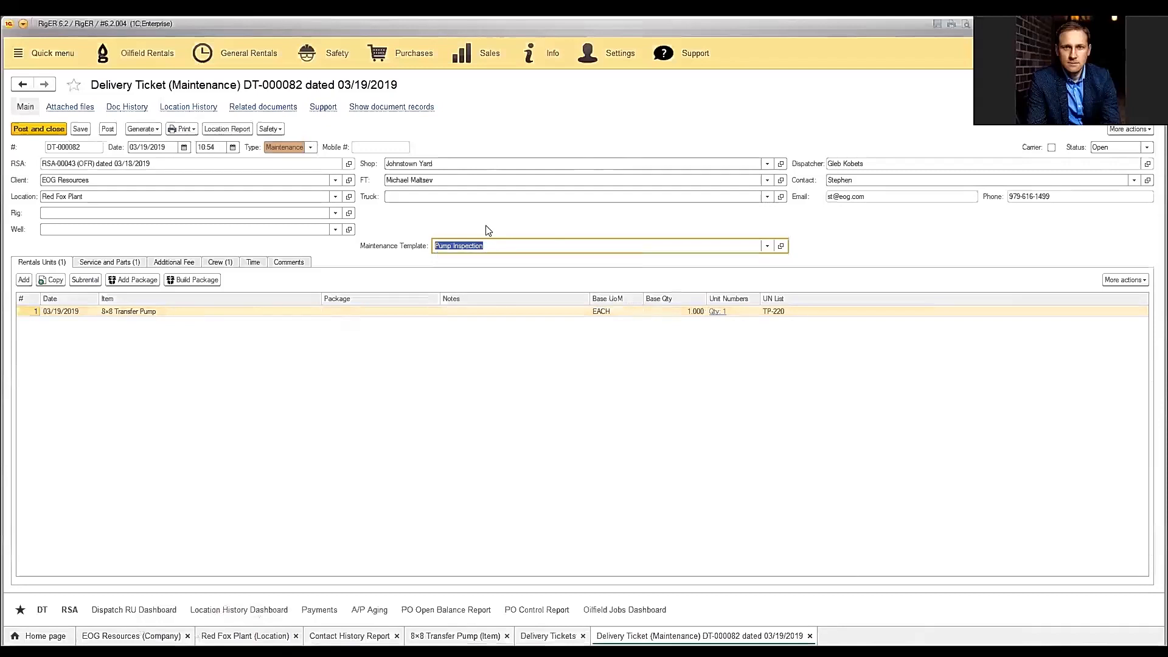
left_click(125, 263)
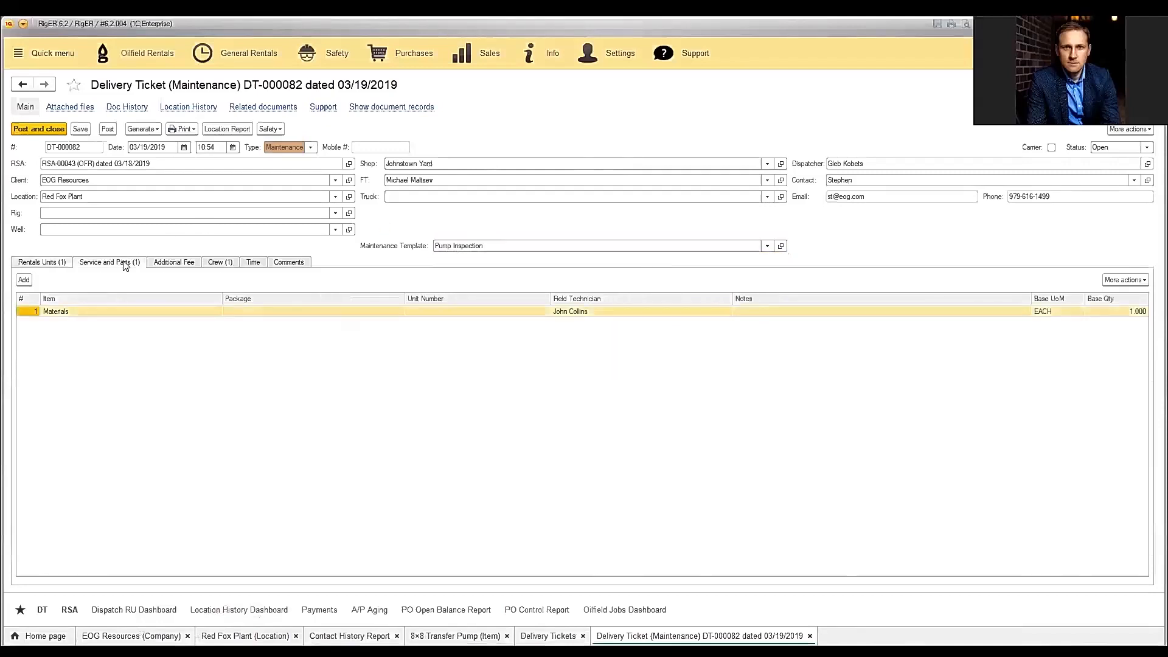
left_click(120, 315)
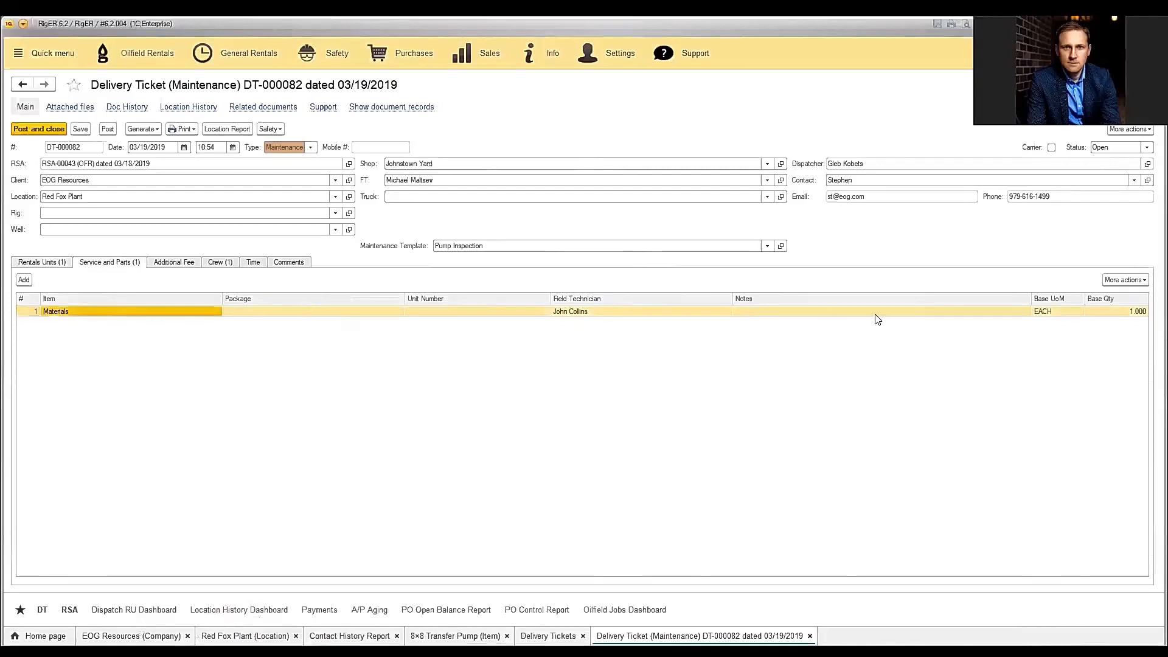
left_click(1098, 314)
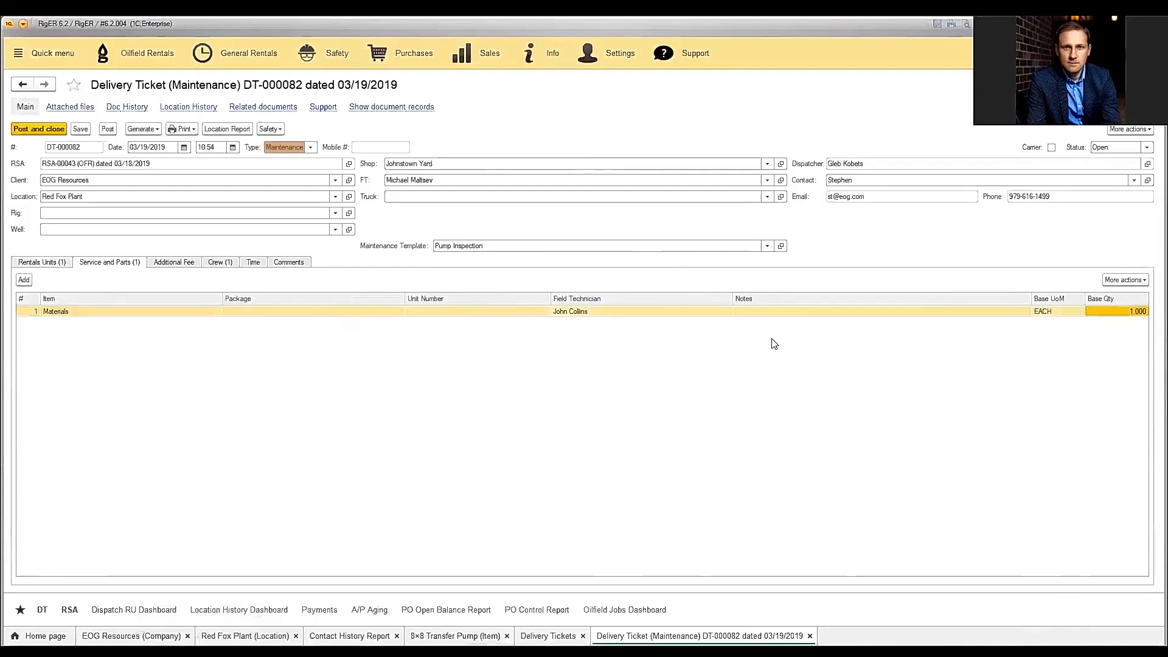
Step: Open unit TP-220 from the 8×8 Transfer Pump item's unit numbers and check its Pump Inspection records
left_click(474, 636)
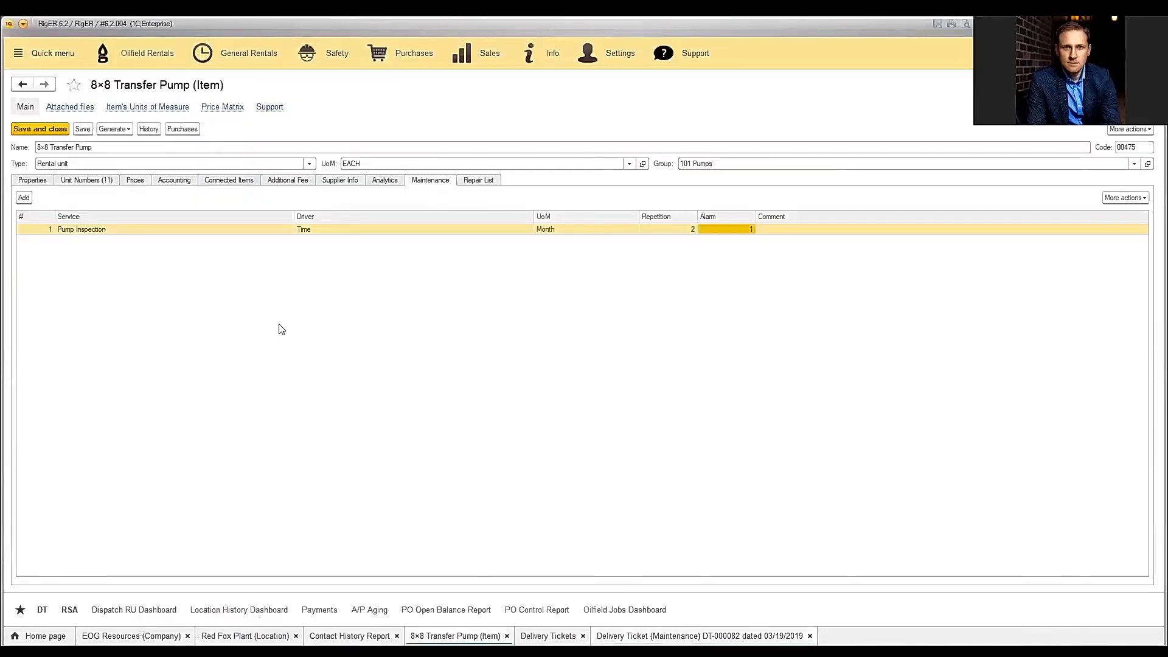
left_click(97, 181)
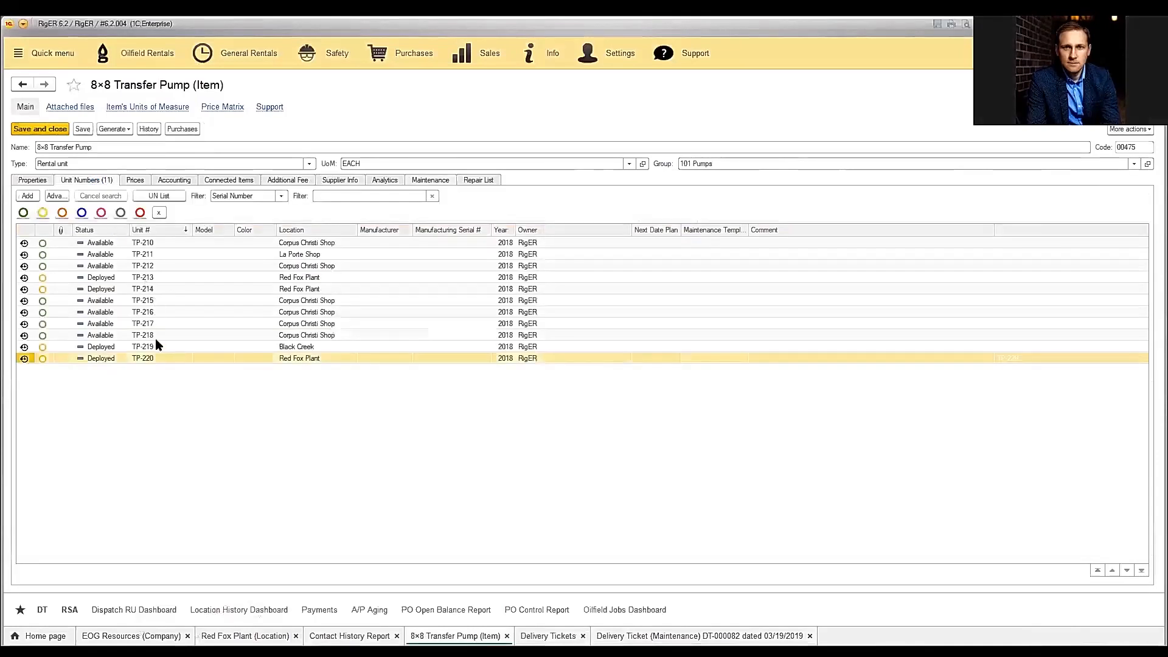
double_click(151, 360)
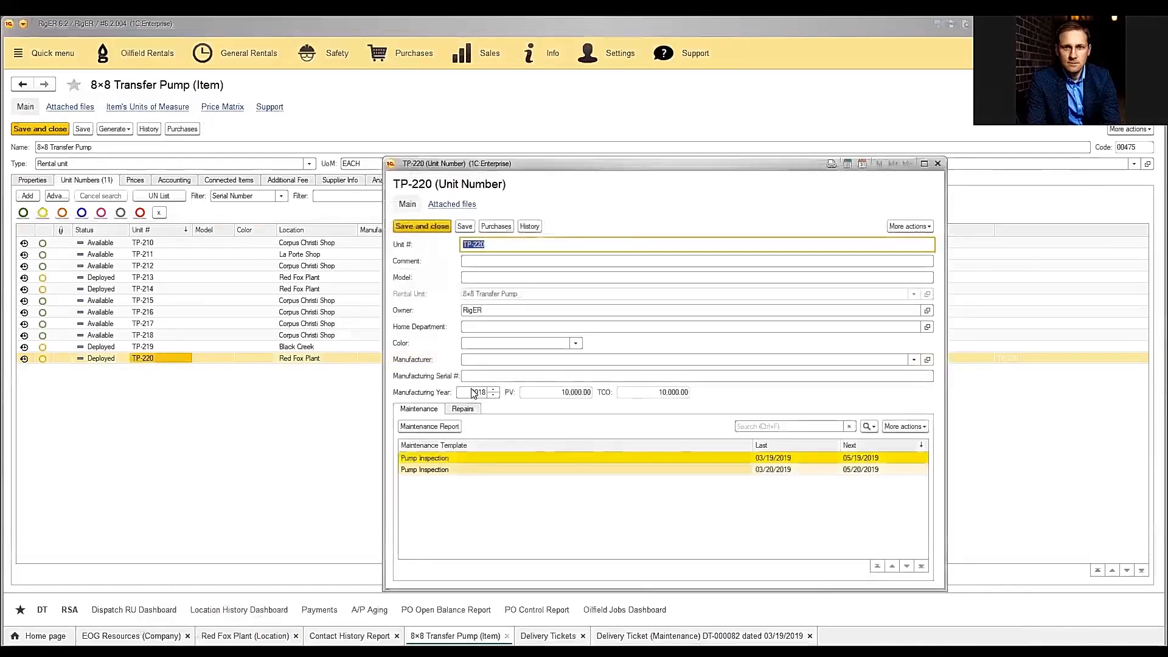
left_click(522, 459)
left_click(521, 470)
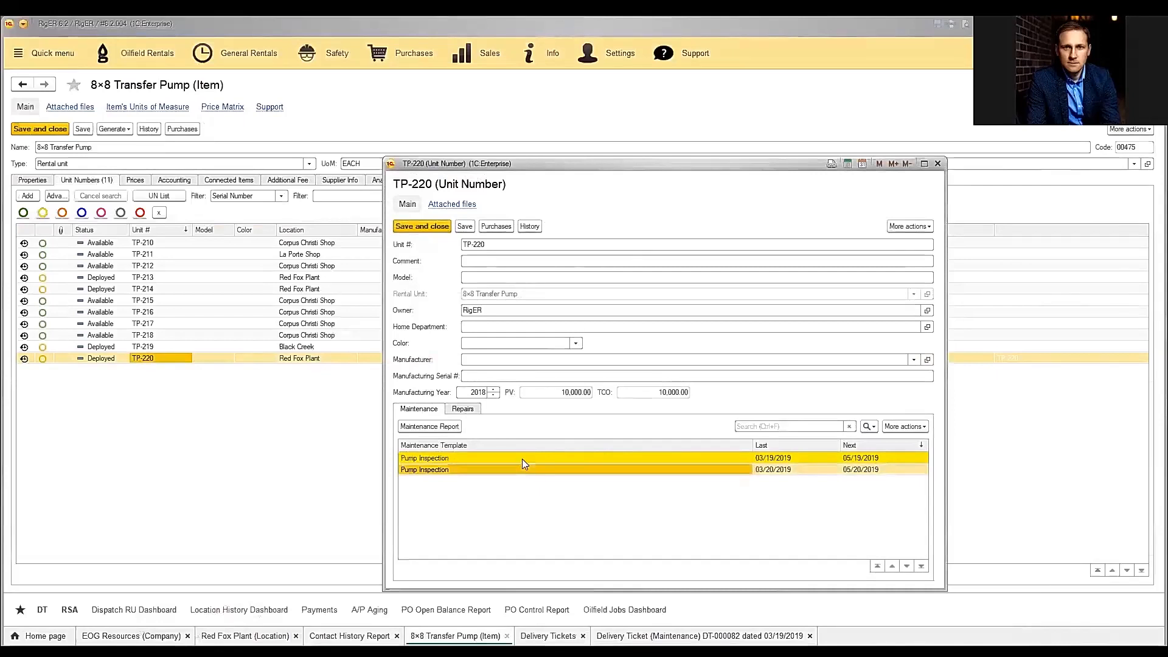
Step: Run the maintenance report for unit TP-220 and examine the delivery tickets and dates of its pump inspections
left_click(450, 427)
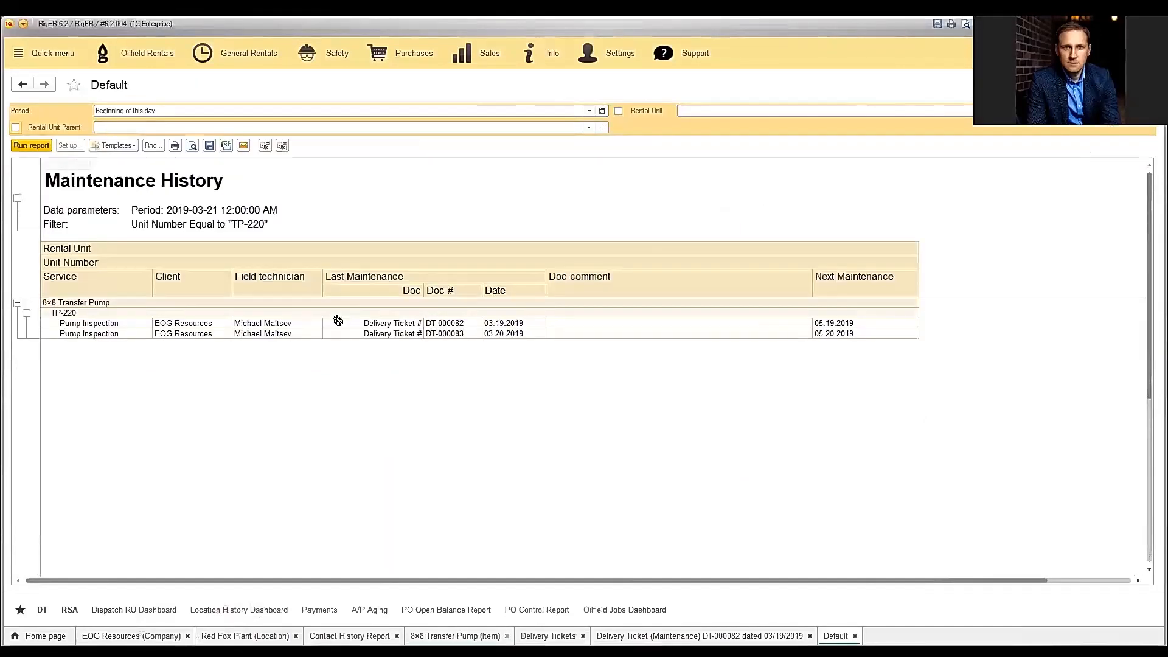
left_click(154, 353)
left_click_drag(155, 354, 972, 363)
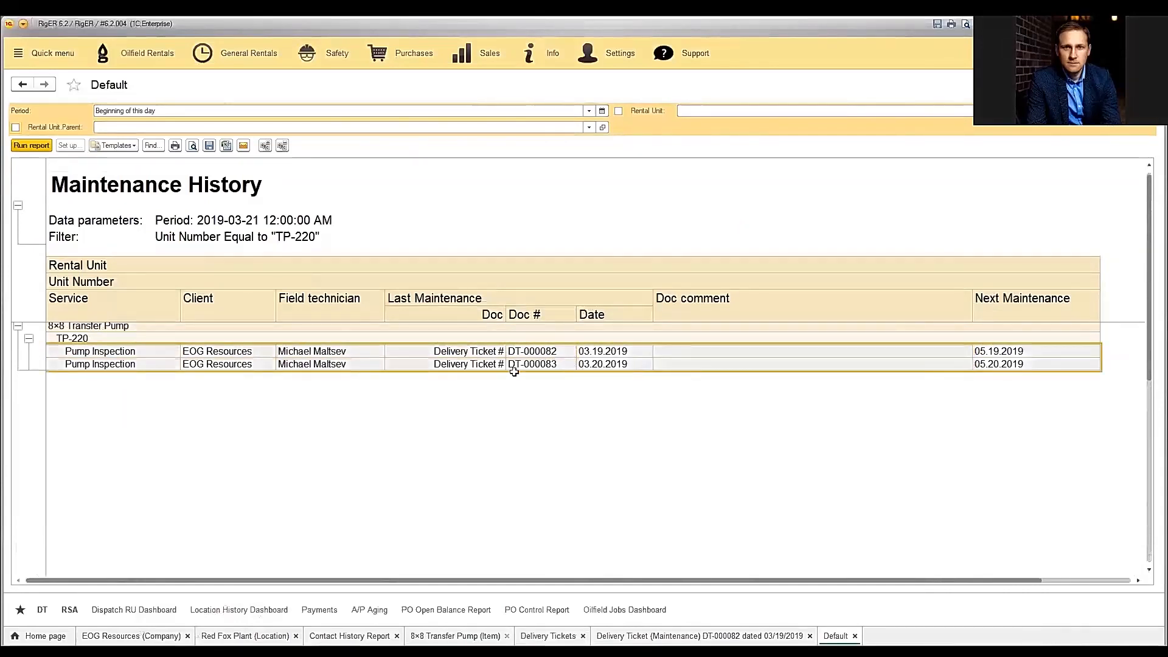
left_click(487, 351)
left_click(534, 351)
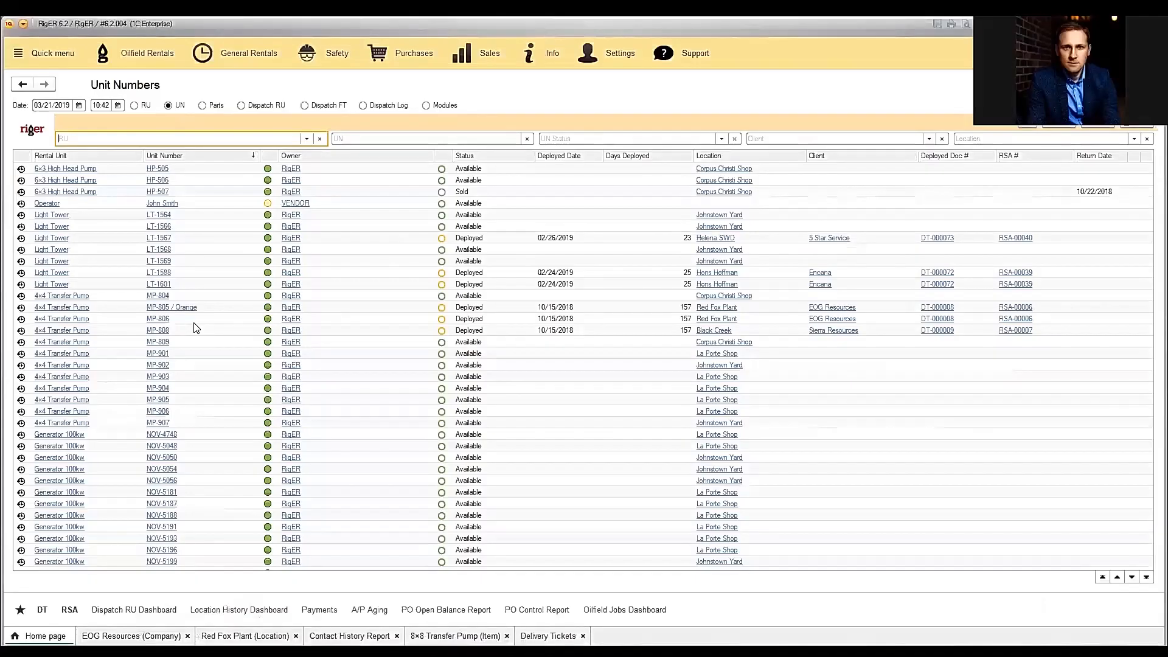
Step: Open the rental units history of Generator 100kw unit NOV-5050 from the unit numbers list and enlarge the report
left_click(195, 459)
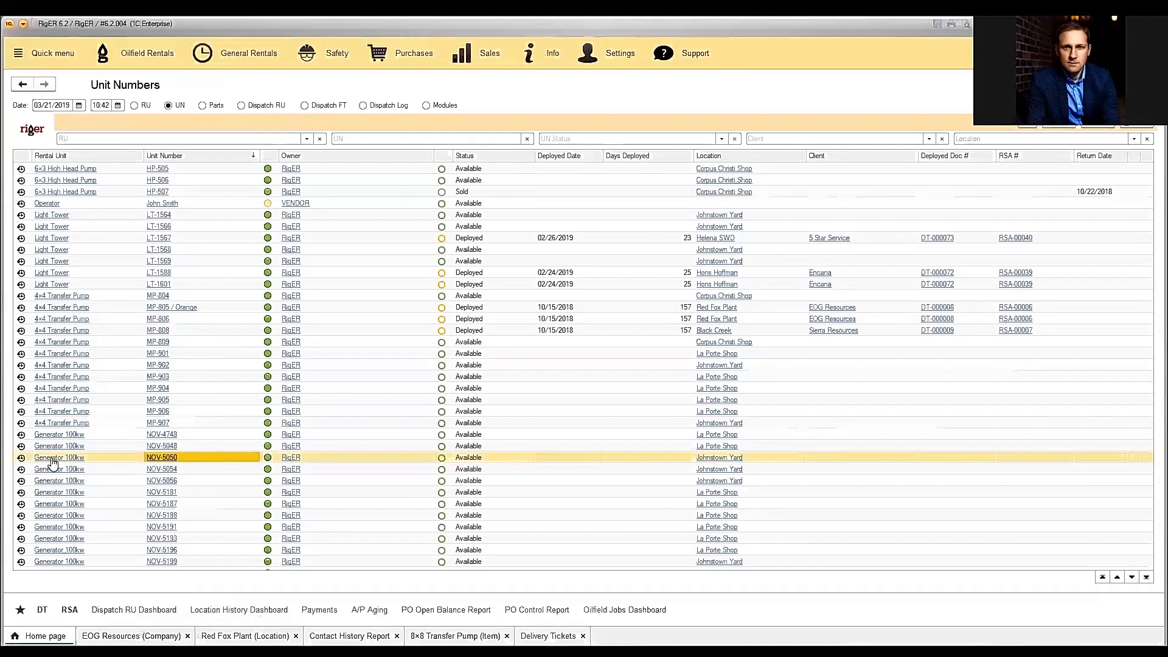
left_click(21, 459)
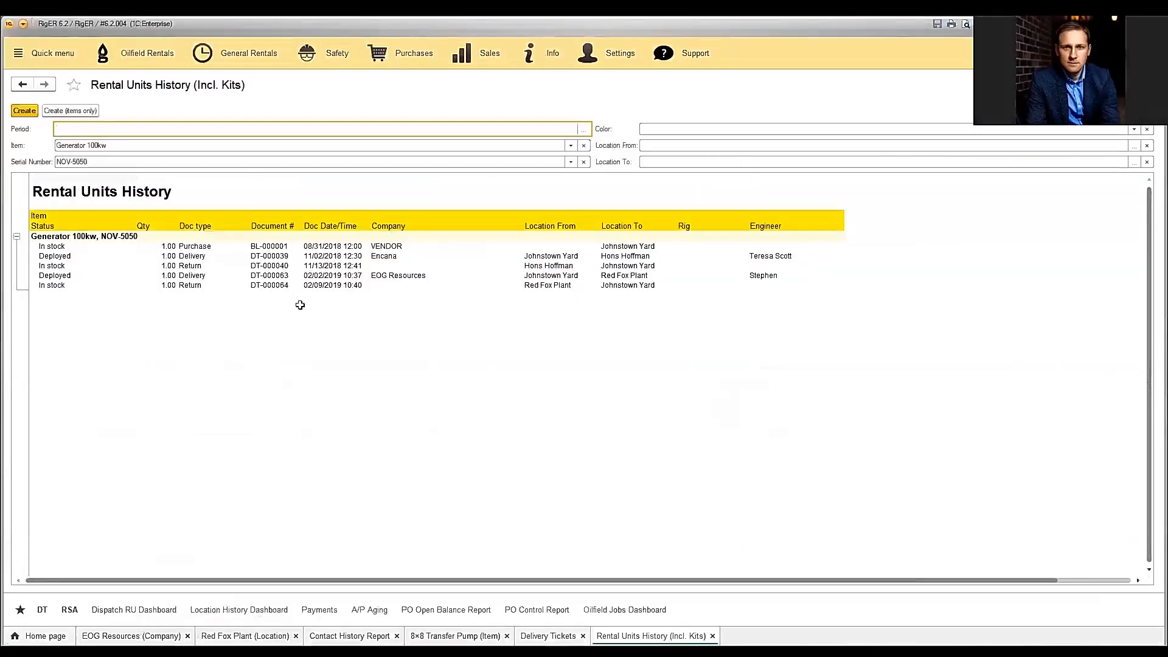
scroll(300, 304, "up", 2, "ctrl")
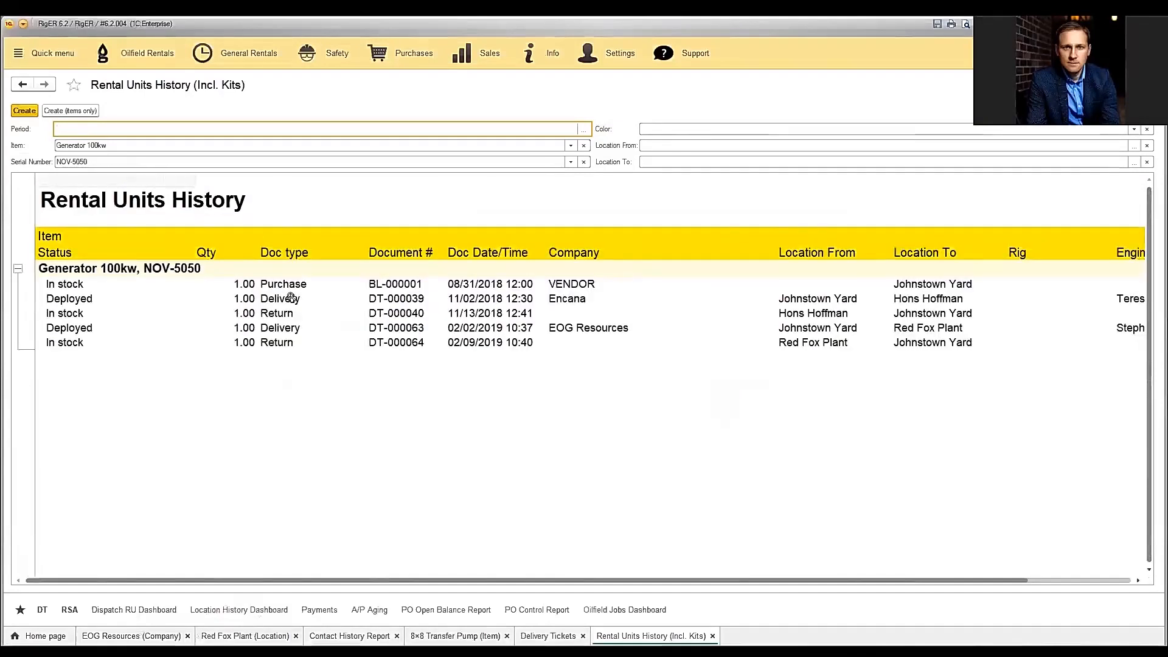
Step: Examine the document types, document numbers, from and to locations, and engineers in the NOV-5050 generator's rental history
left_click(307, 285)
left_click(309, 298)
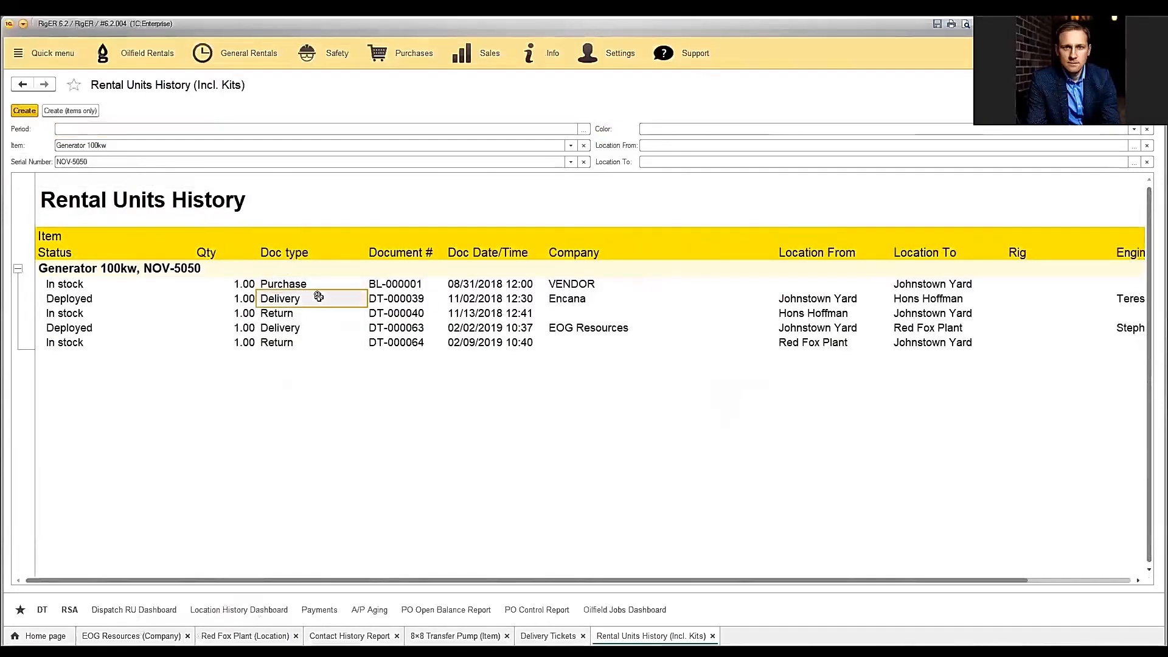
left_click(419, 299)
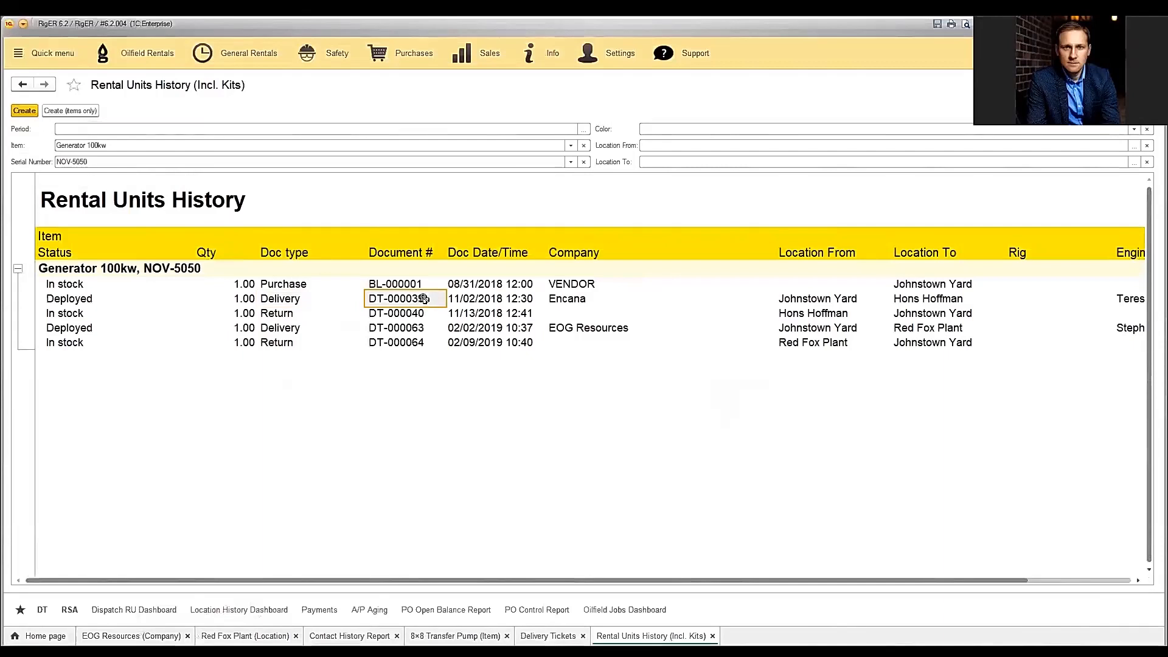
left_click_drag(805, 302, 920, 297)
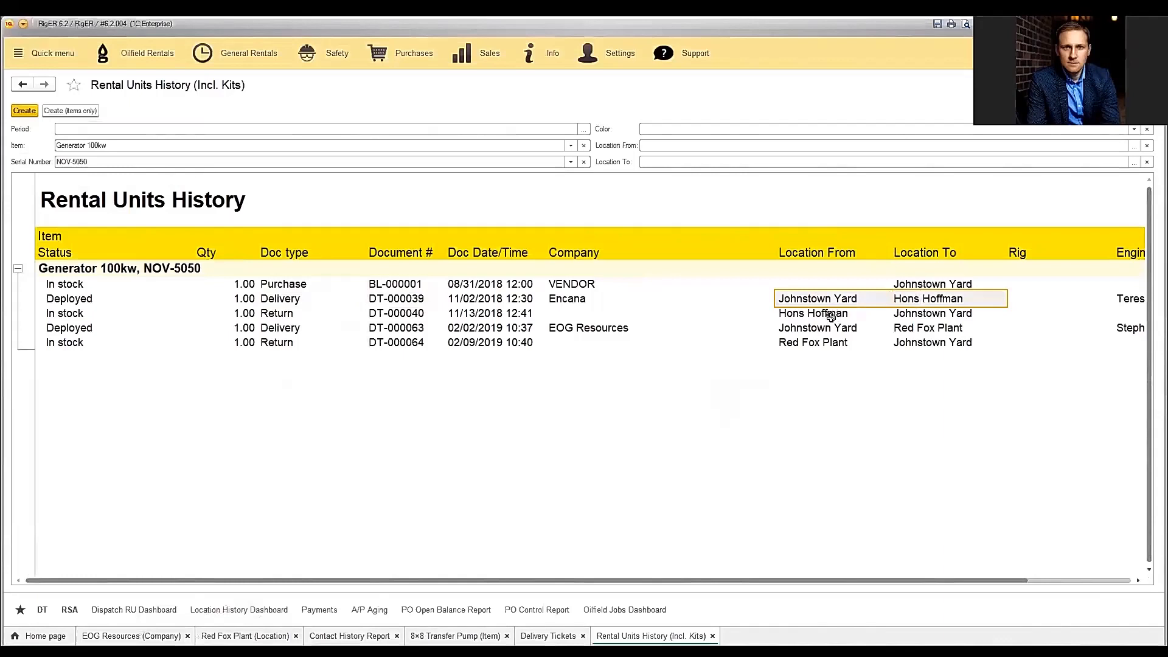
left_click_drag(830, 316, 911, 317)
left_click_drag(917, 584, 1041, 586)
left_click_drag(1043, 297, 1038, 331)
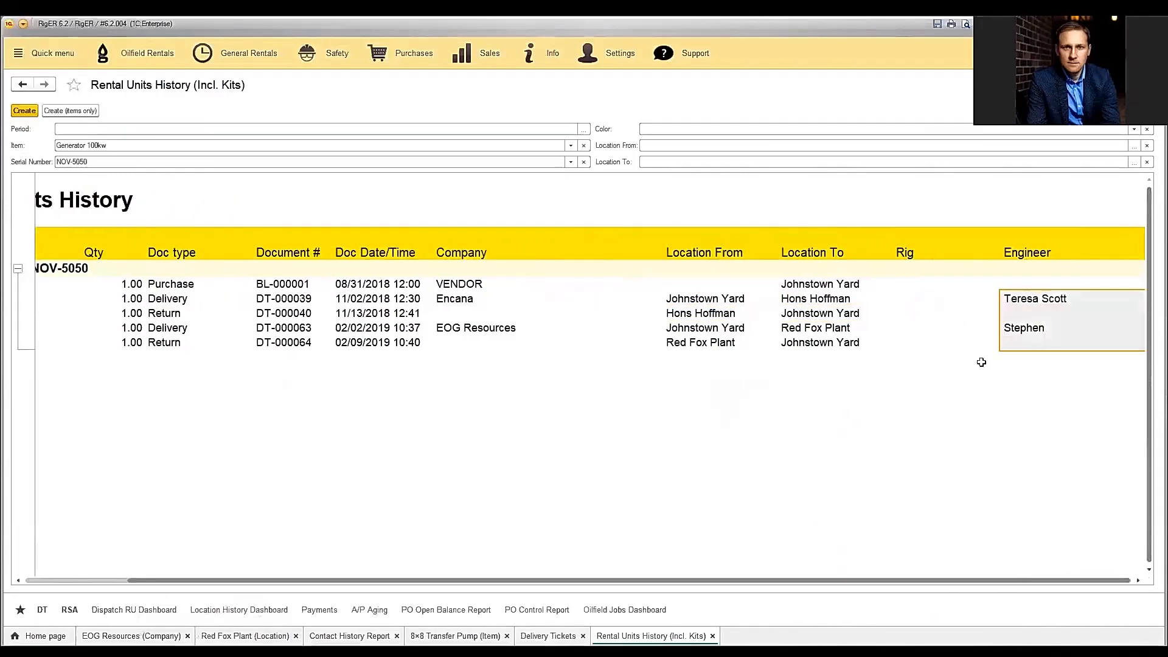
left_click(919, 358)
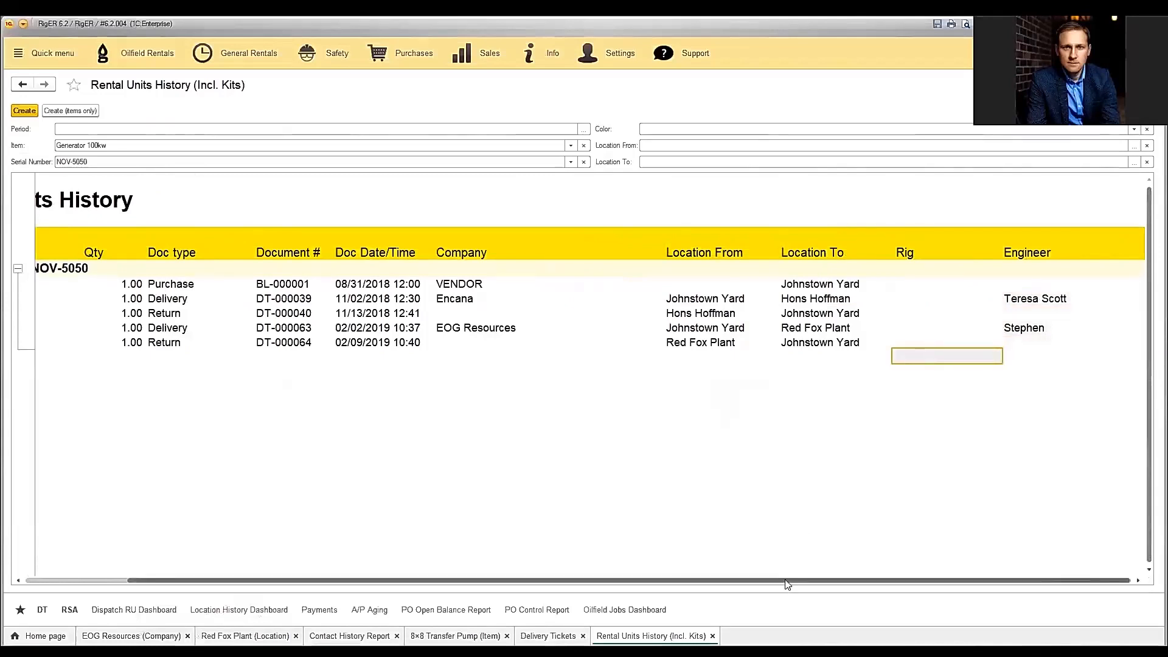
left_click_drag(787, 585, 685, 586)
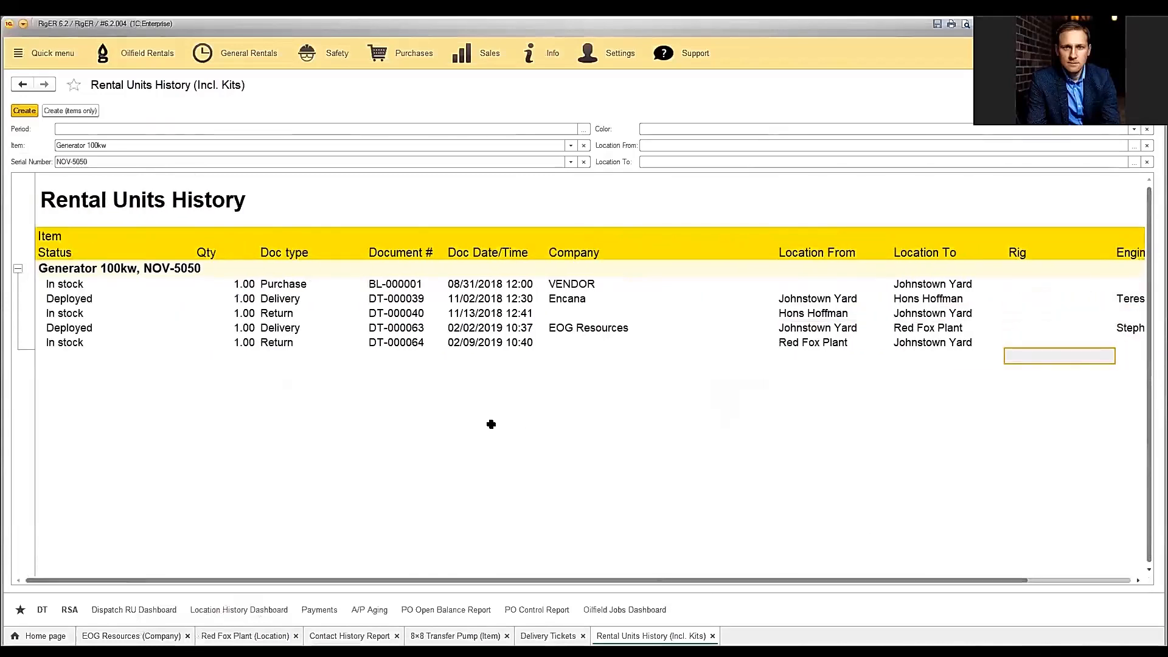
Step: Clear the serial number filter and regenerate the rental history for all Generator 100kw units
left_click(583, 162)
left_click(23, 111)
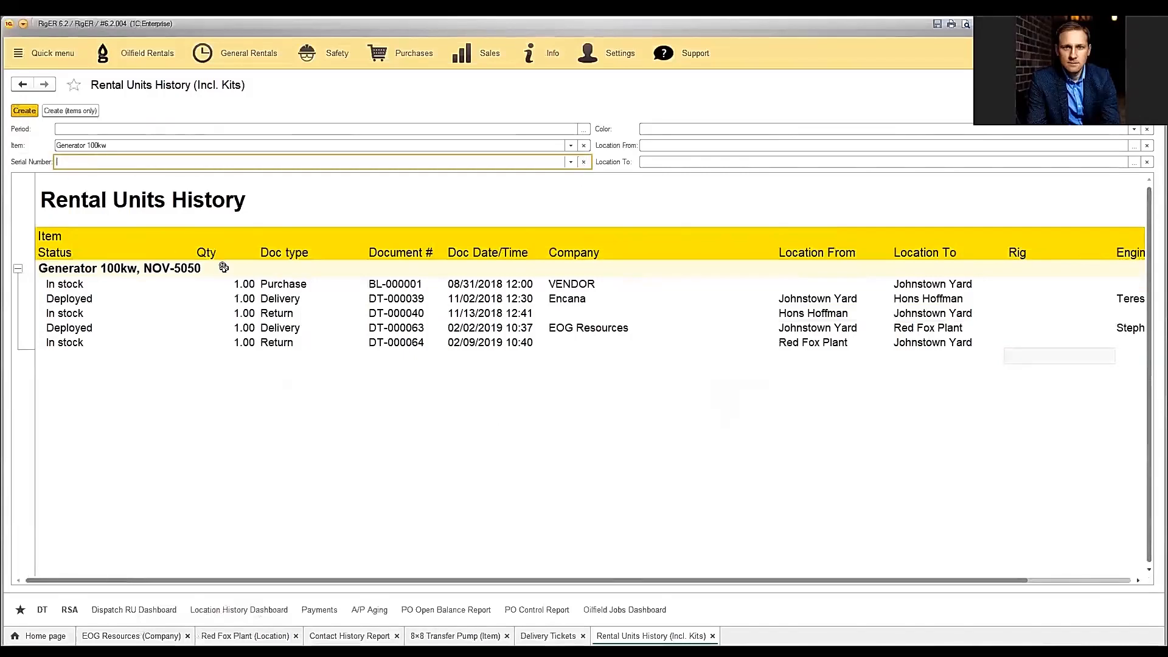
scroll(314, 329, "down", 5)
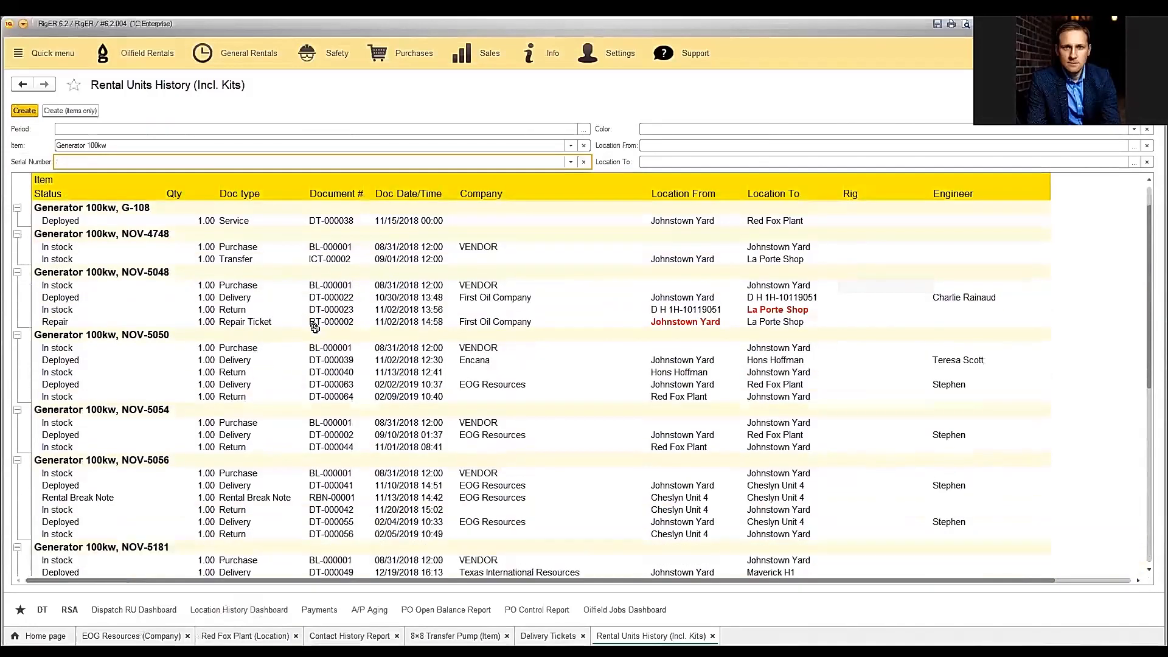
Step: Examine the rest of the rental history for all Generator 100kw units
scroll(351, 345, "down", 7)
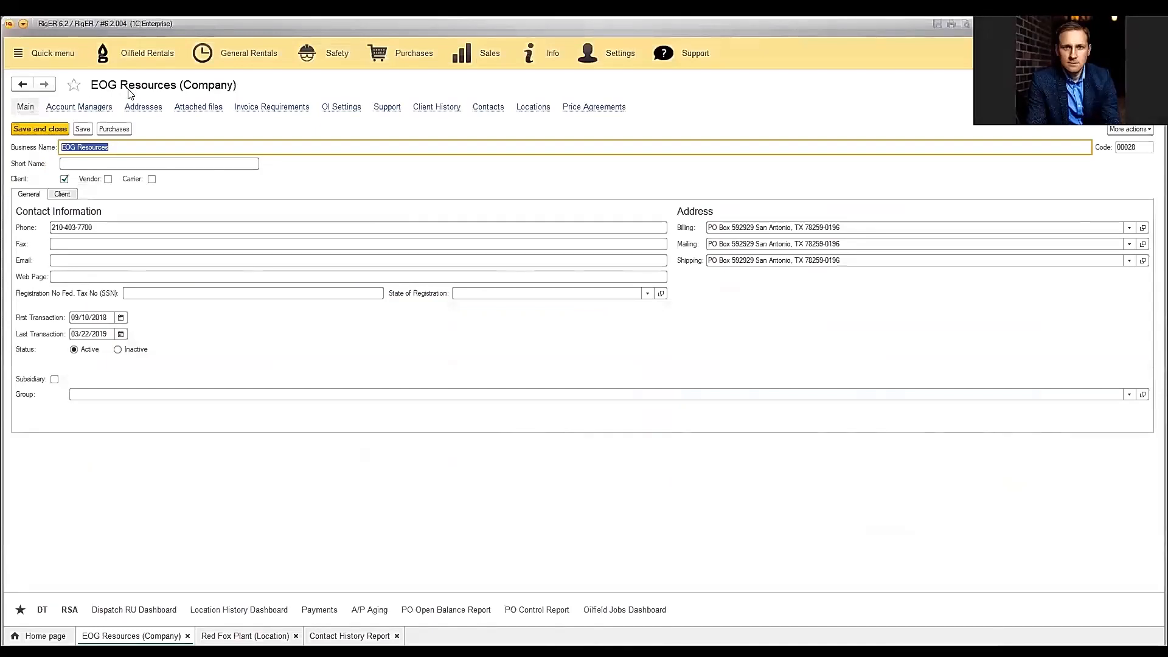
Step: Open the client history of EOG Resources and examine its invoices, agreements, delivery tickets and field tickets
left_click(443, 113)
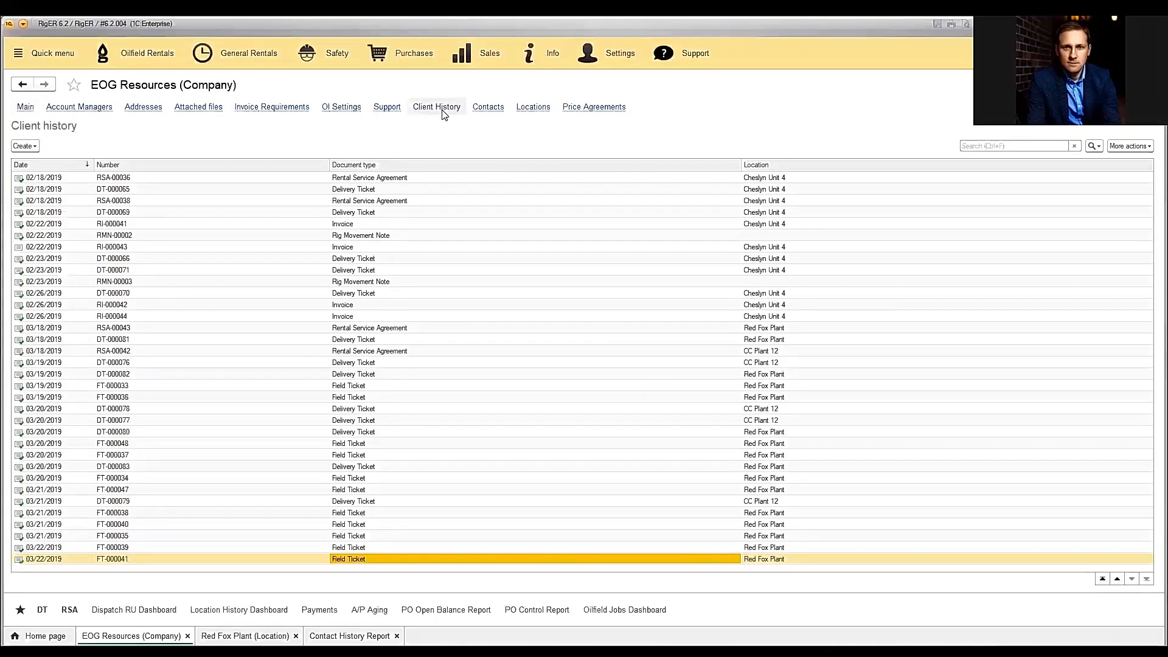
scroll(341, 425, "up", 5)
left_click(351, 422)
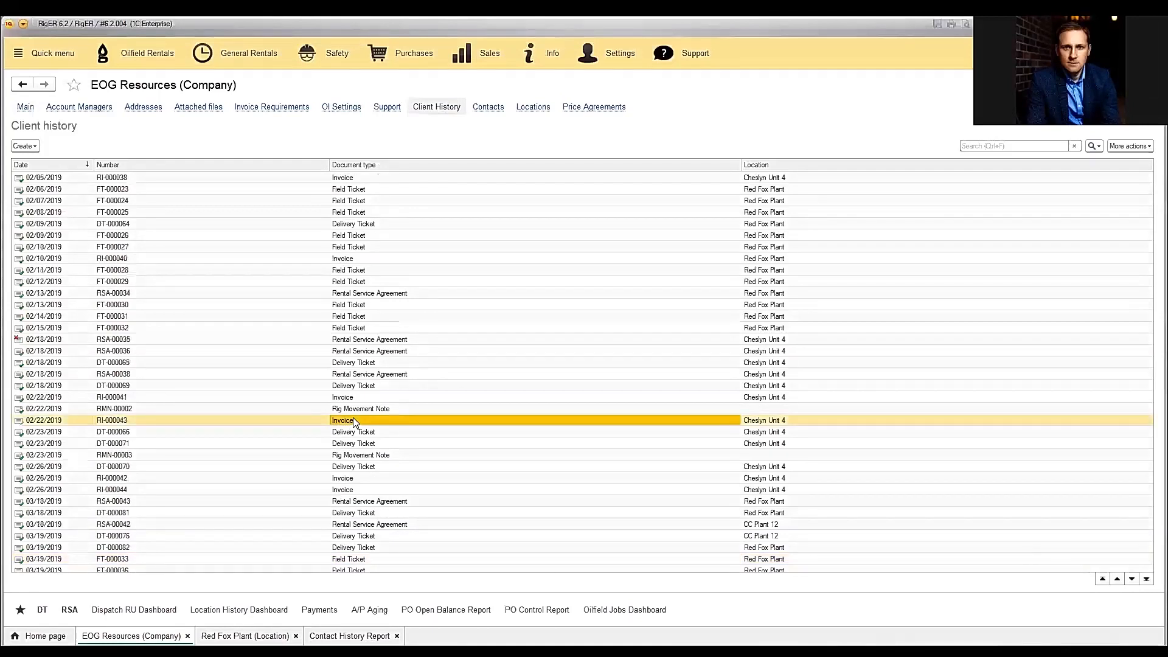
scroll(353, 419, "down", 3)
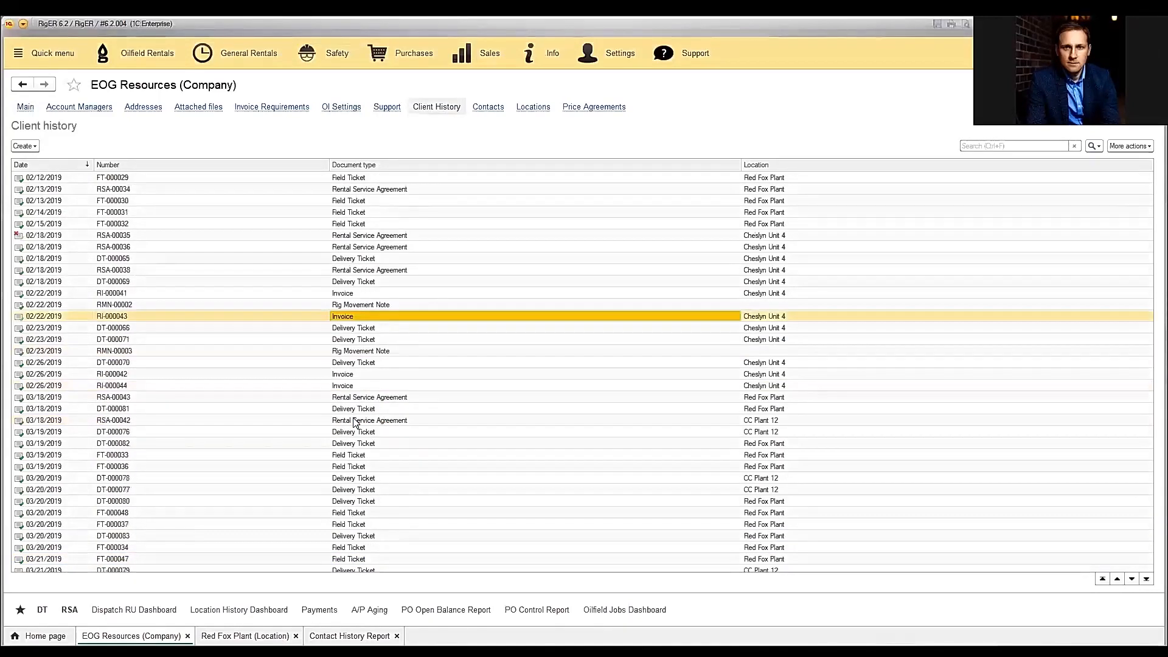
scroll(355, 422, "down", 2)
left_click(361, 561)
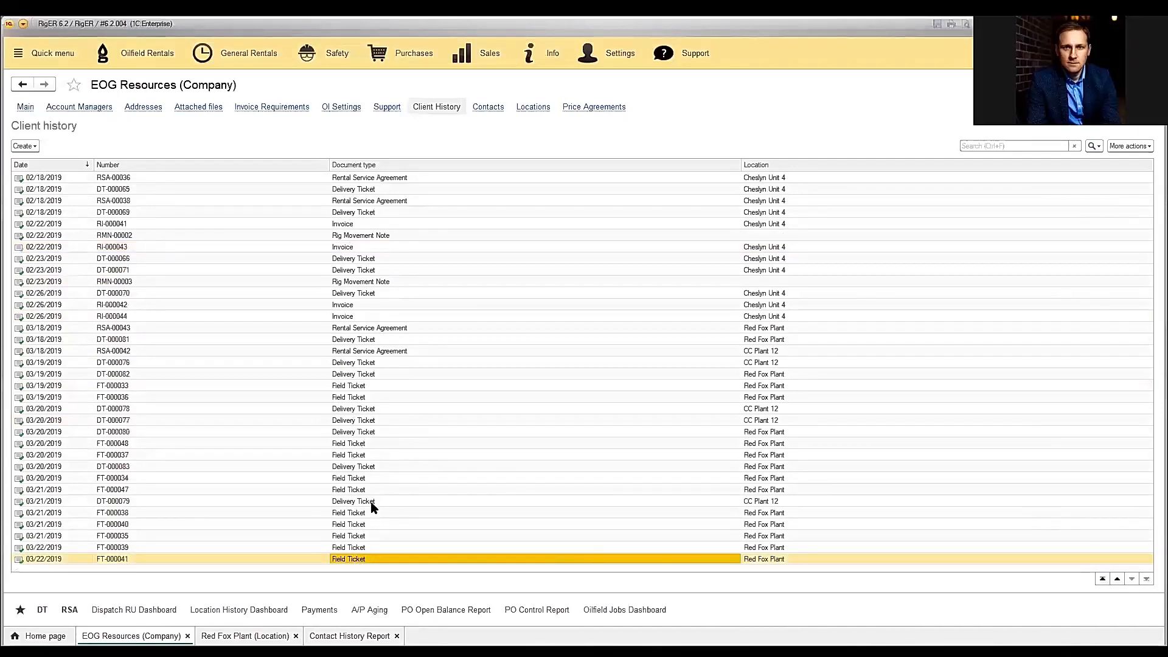
Step: Open the Red Fox Plant location from the EOG Resources locations and display its location history
left_click(527, 114)
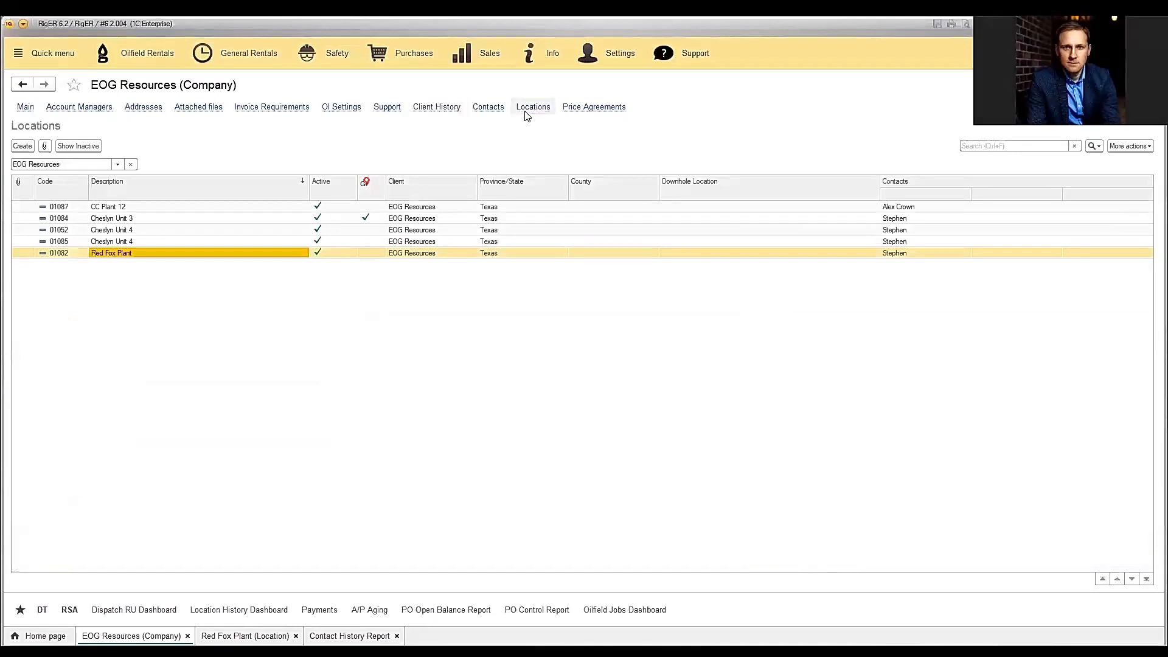
double_click(272, 257)
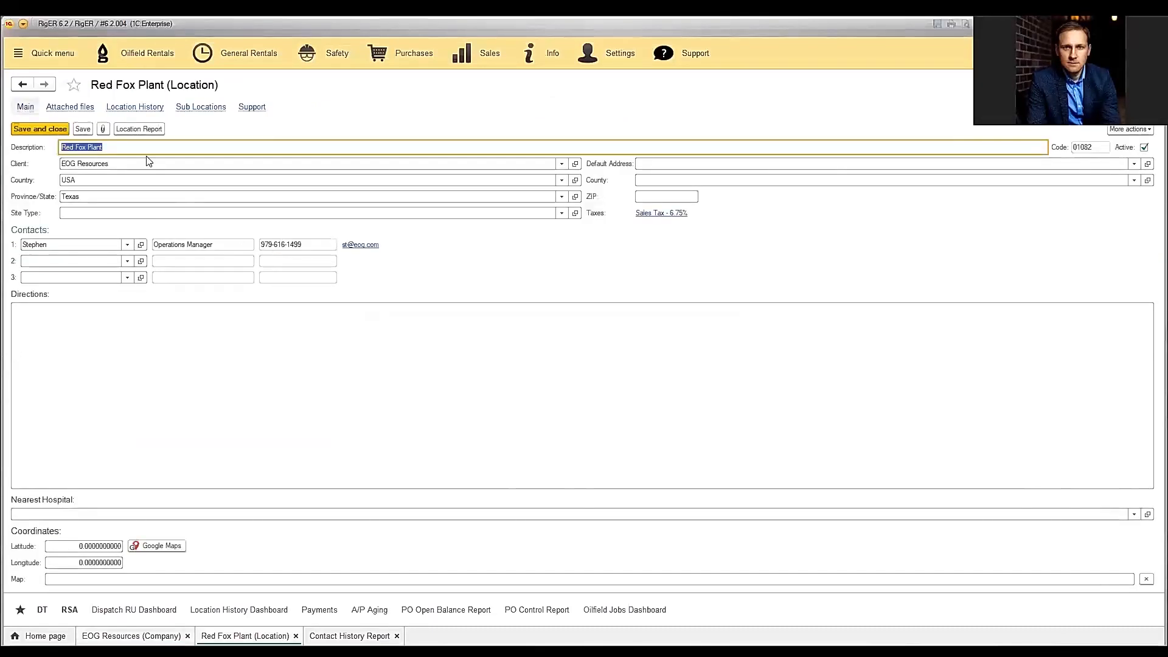
left_click(154, 112)
left_click(255, 470)
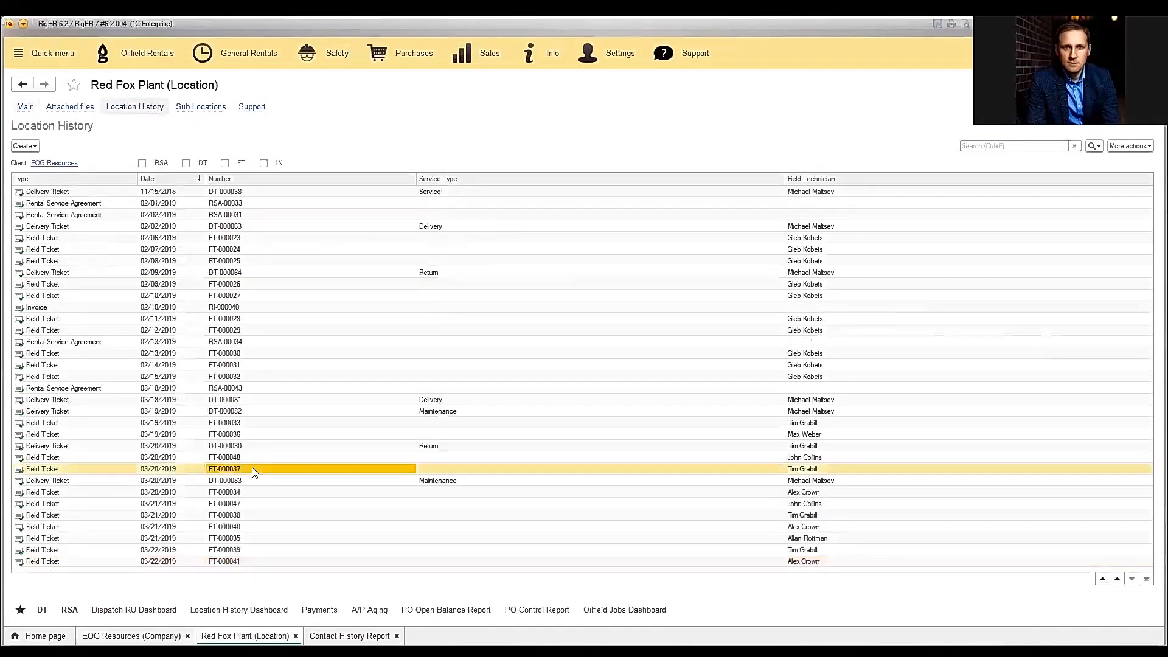
Step: Filter the Red Fox Plant location history by DT and by FT in turn, and clear the filters
left_click(186, 164)
left_click(187, 164)
left_click(186, 164)
left_click(225, 164)
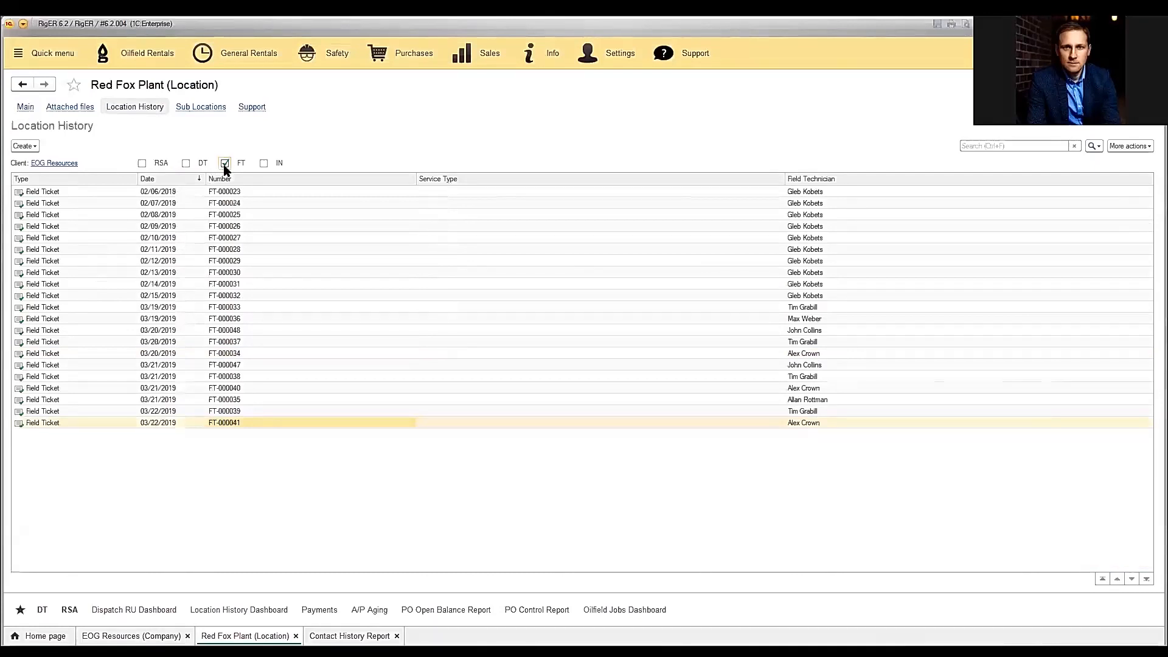
left_click(225, 165)
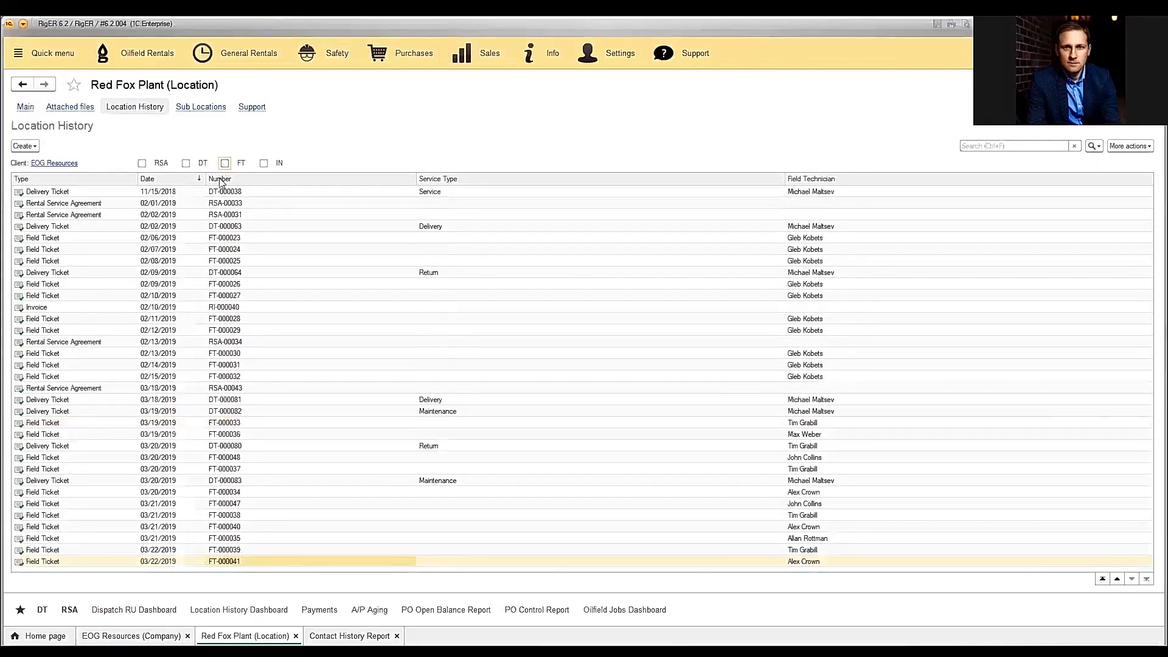
Step: Open the second listed contact person of EOG Resources and run the Contact Person History report
left_click(163, 636)
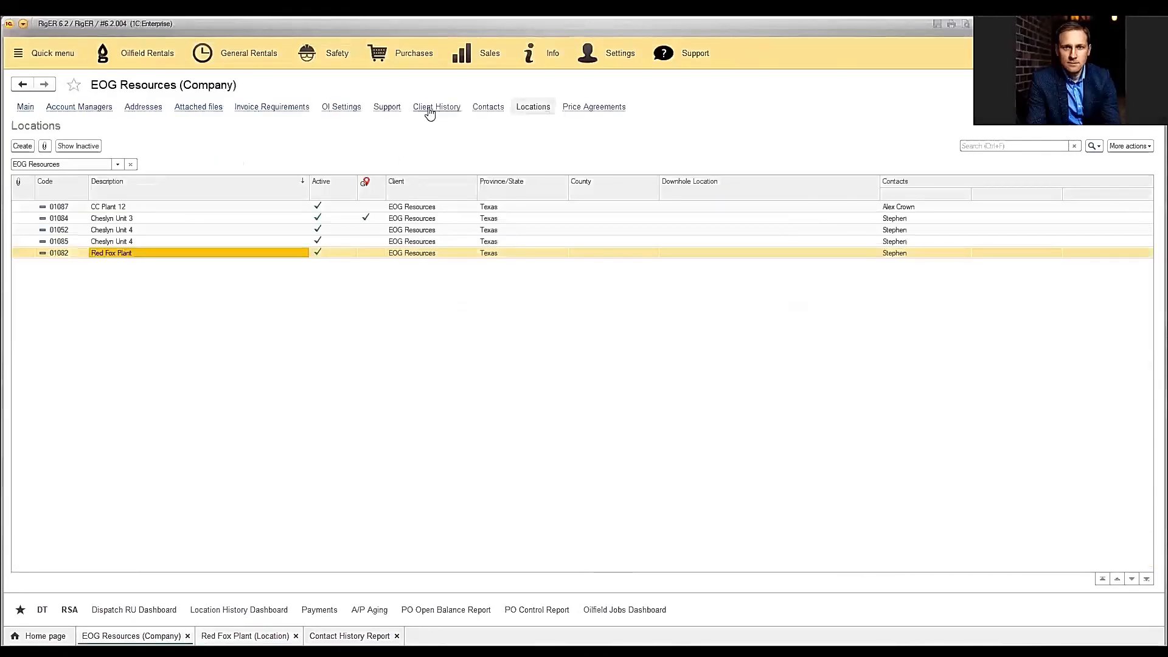
left_click(487, 108)
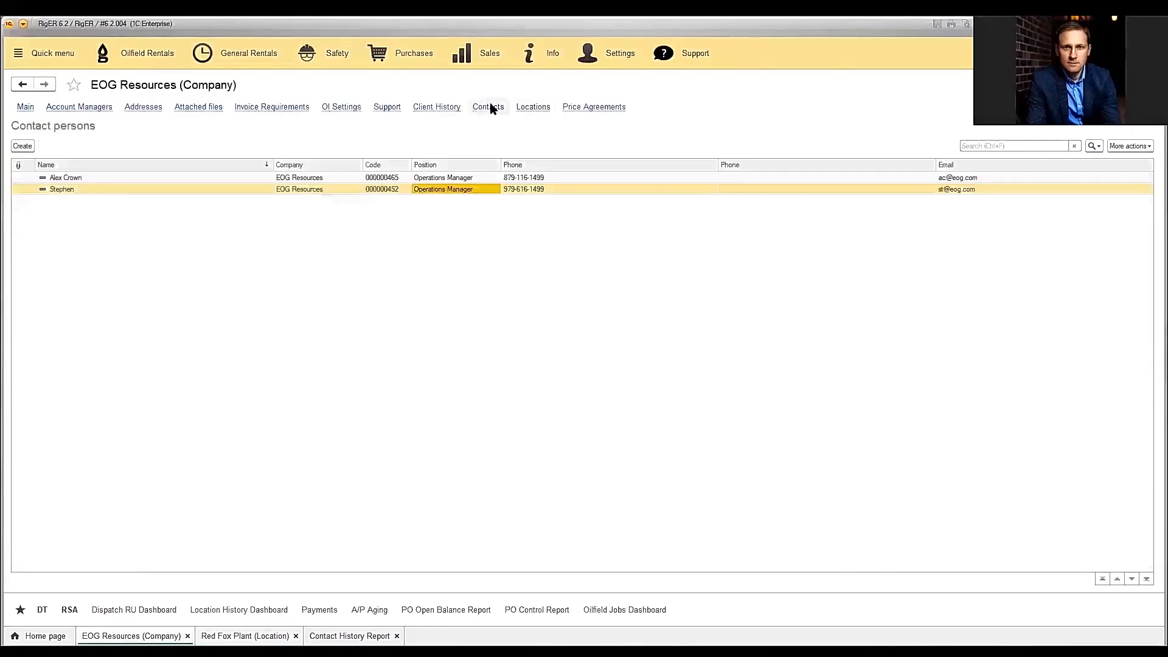
double_click(316, 191)
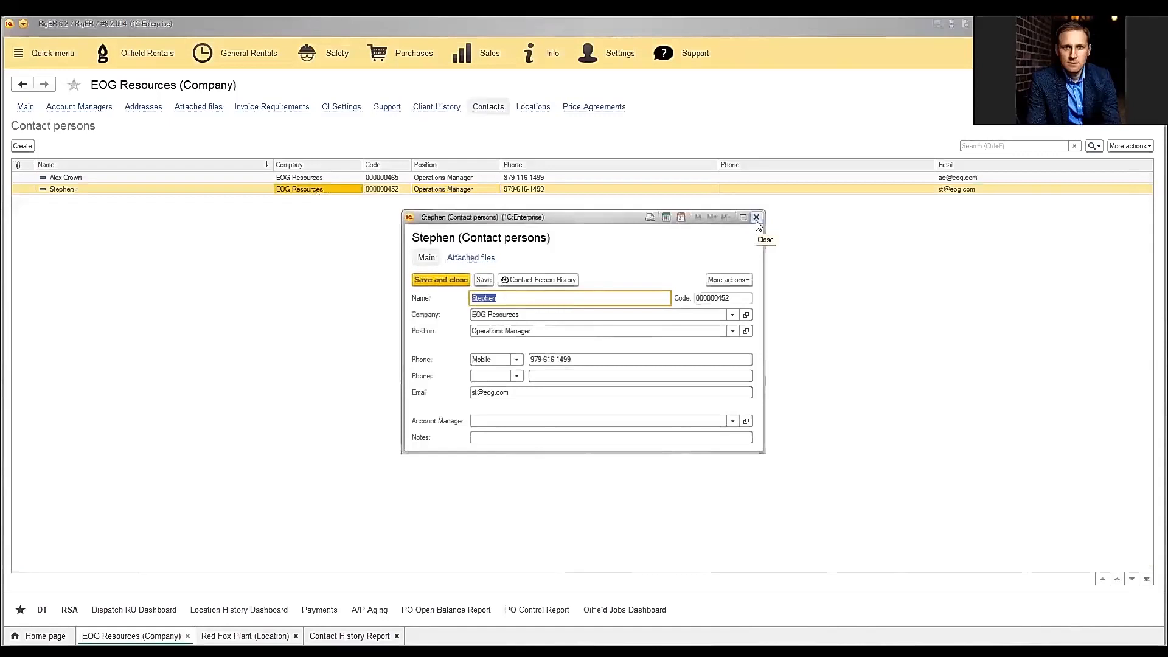
left_click(534, 280)
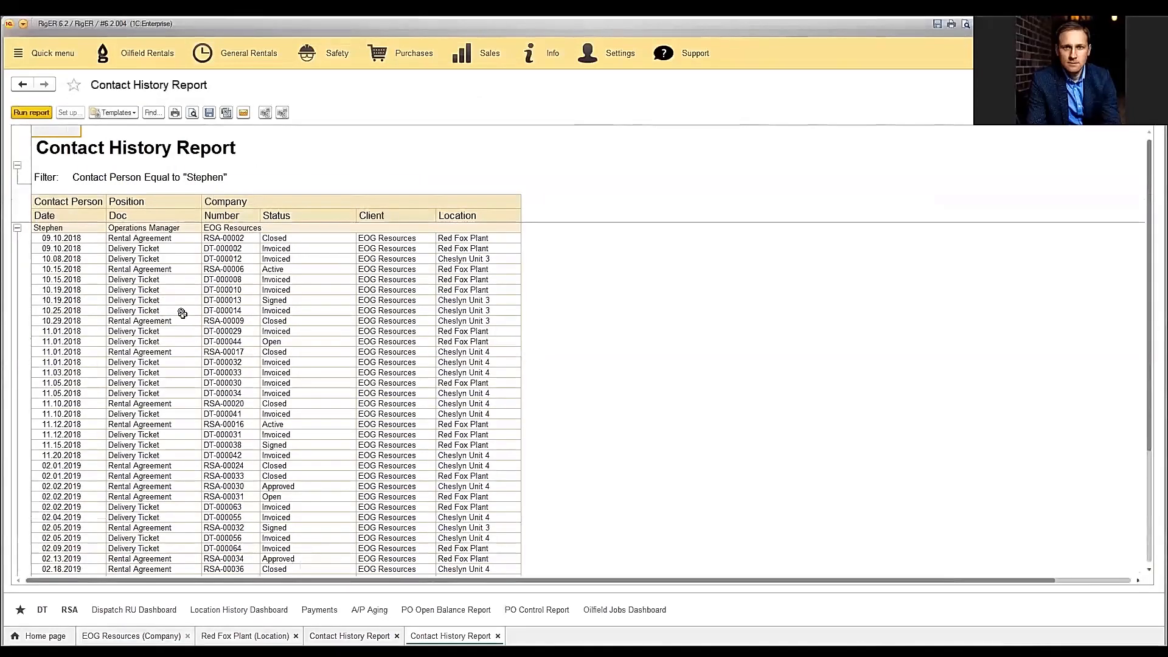
Step: Examine the document types, numbers, clients and locations throughout the contact history report
left_click(156, 290)
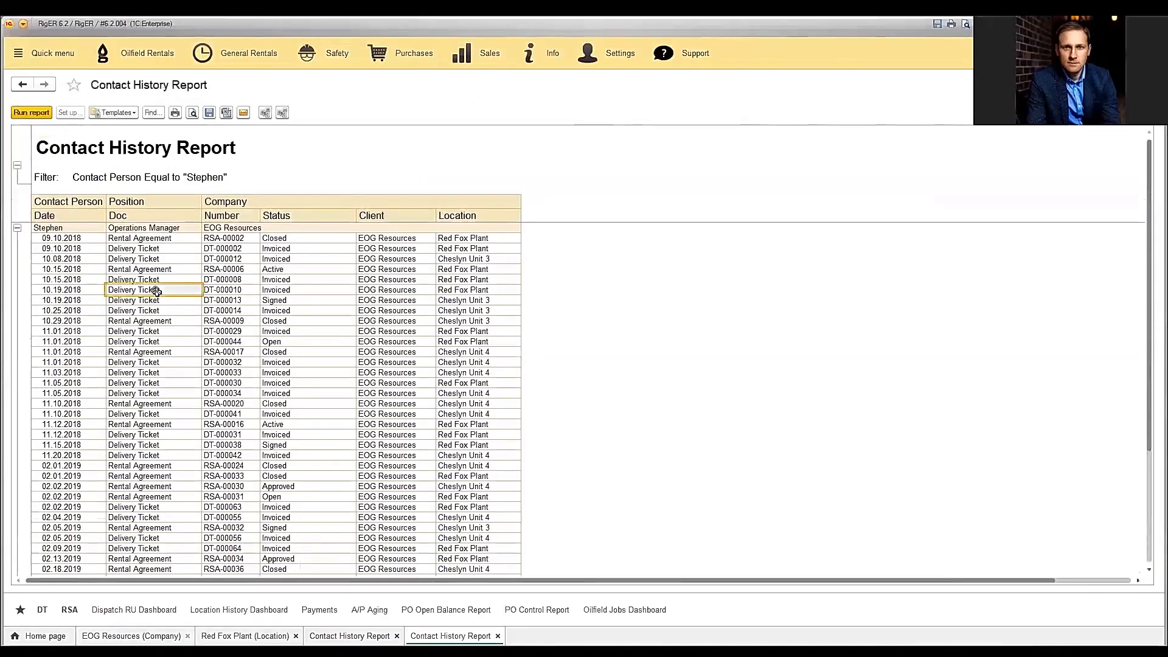
left_click(231, 291)
left_click(390, 300)
key("Right")
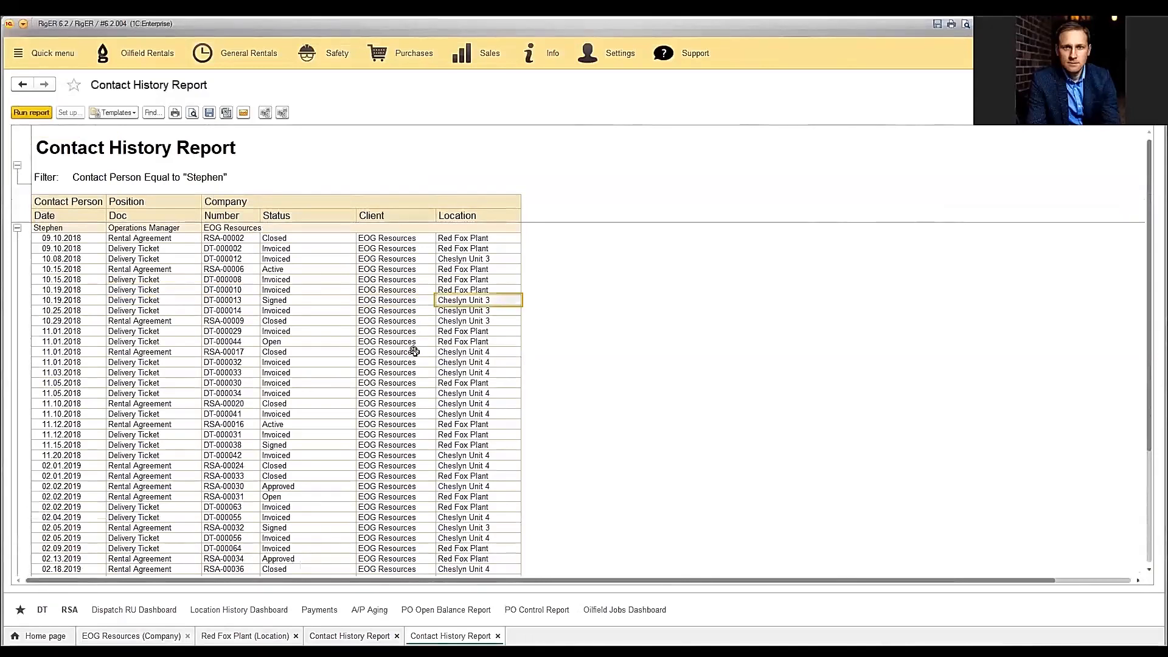
scroll(414, 352, "down", 3)
scroll(414, 352, "down", 4)
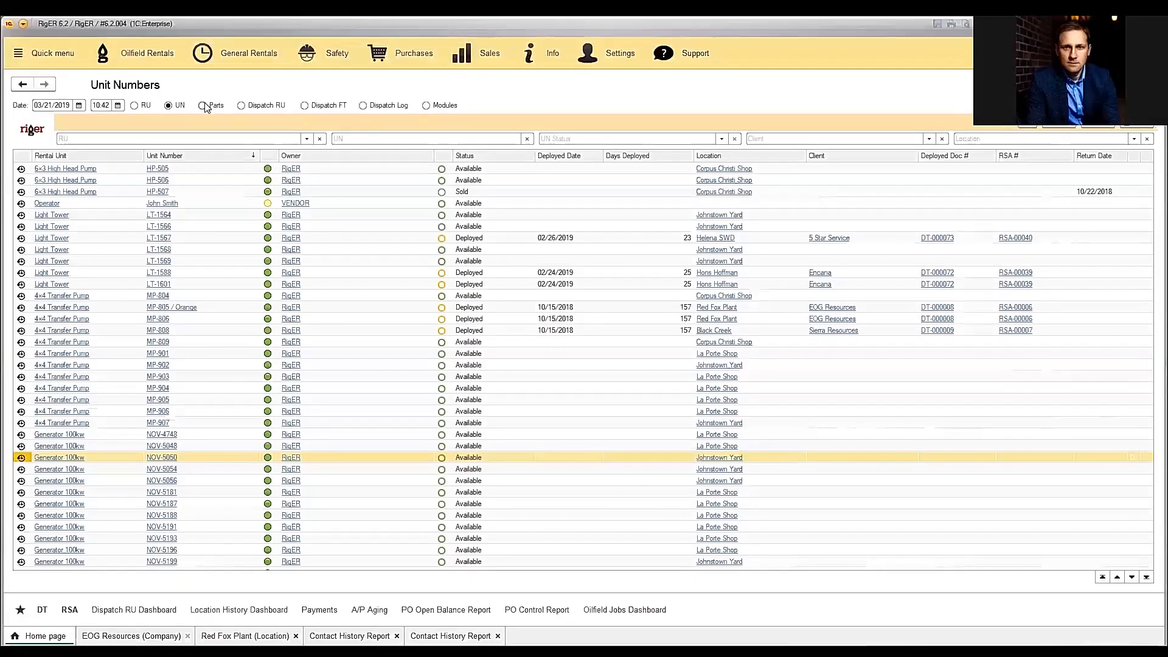
Step: Show the Parts list, widen the Ordered column and view the stock details of Brush, Diesel and Hand Sanitizer
left_click(204, 105)
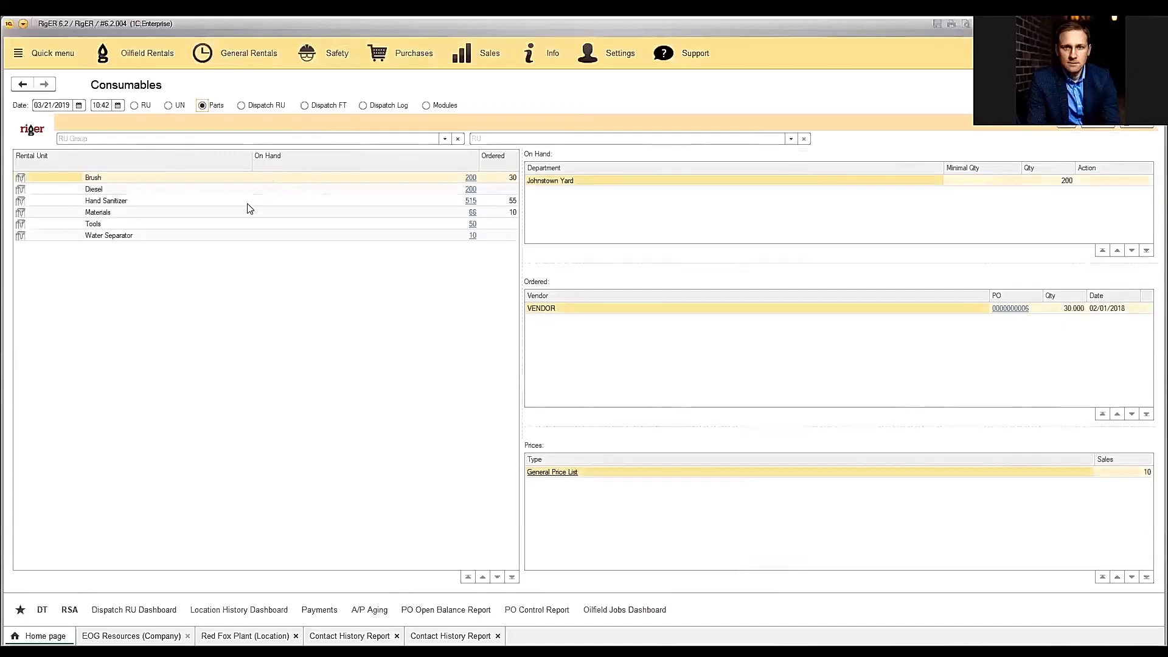
left_click(161, 180)
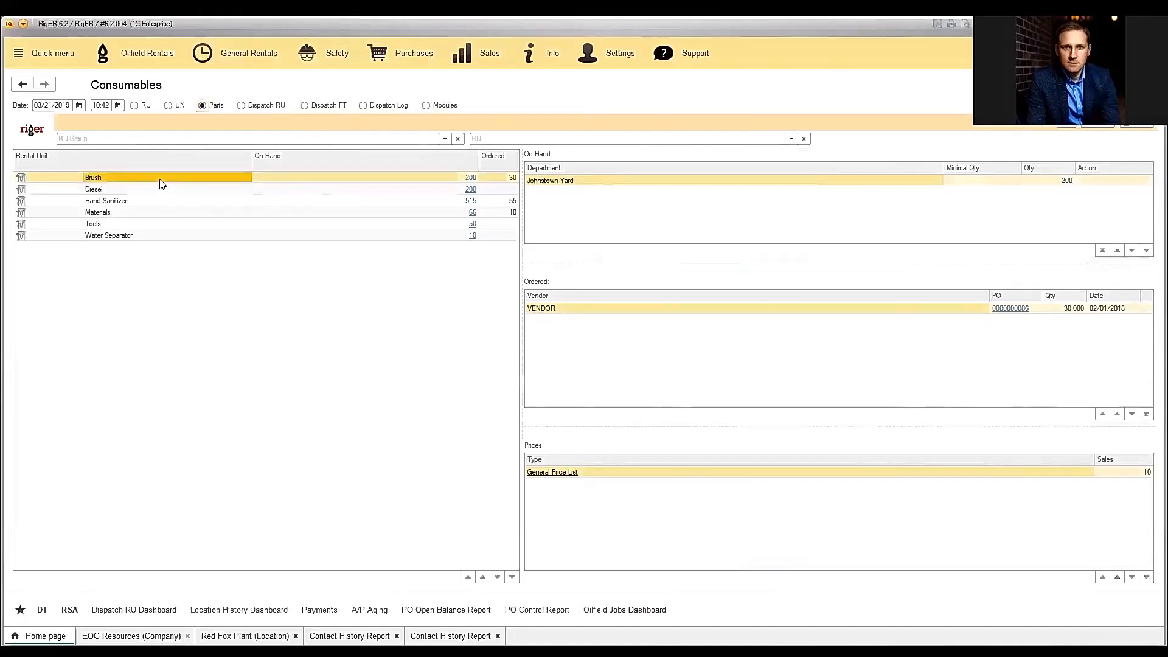
left_click_drag(479, 157, 399, 159)
left_click(196, 190)
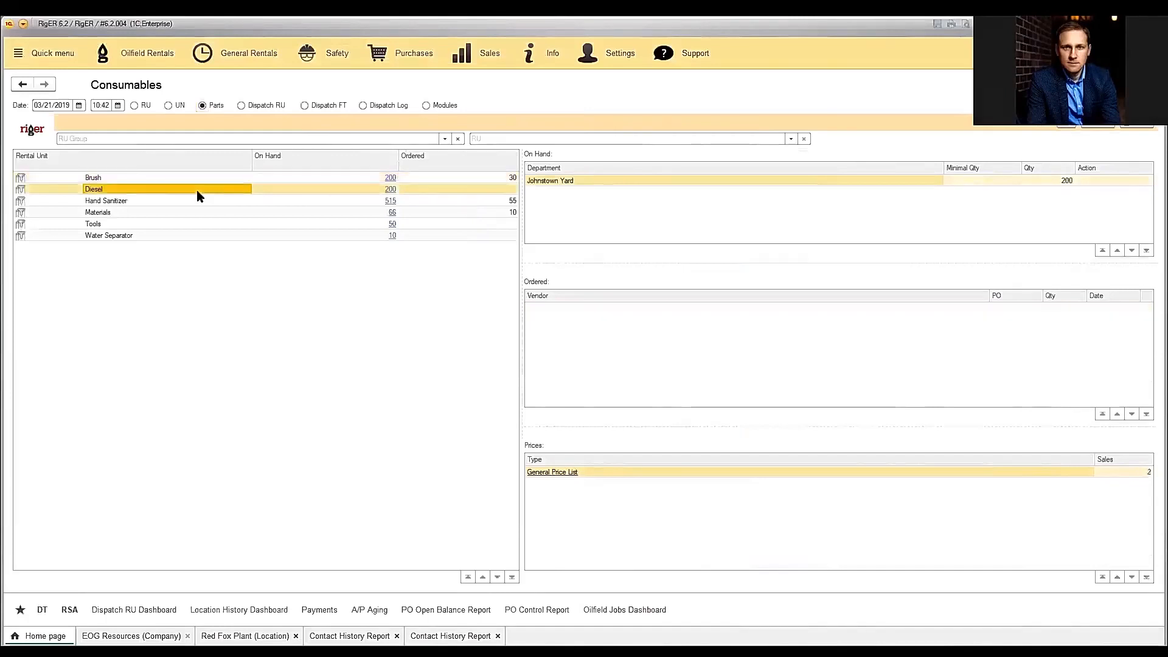
left_click(198, 200)
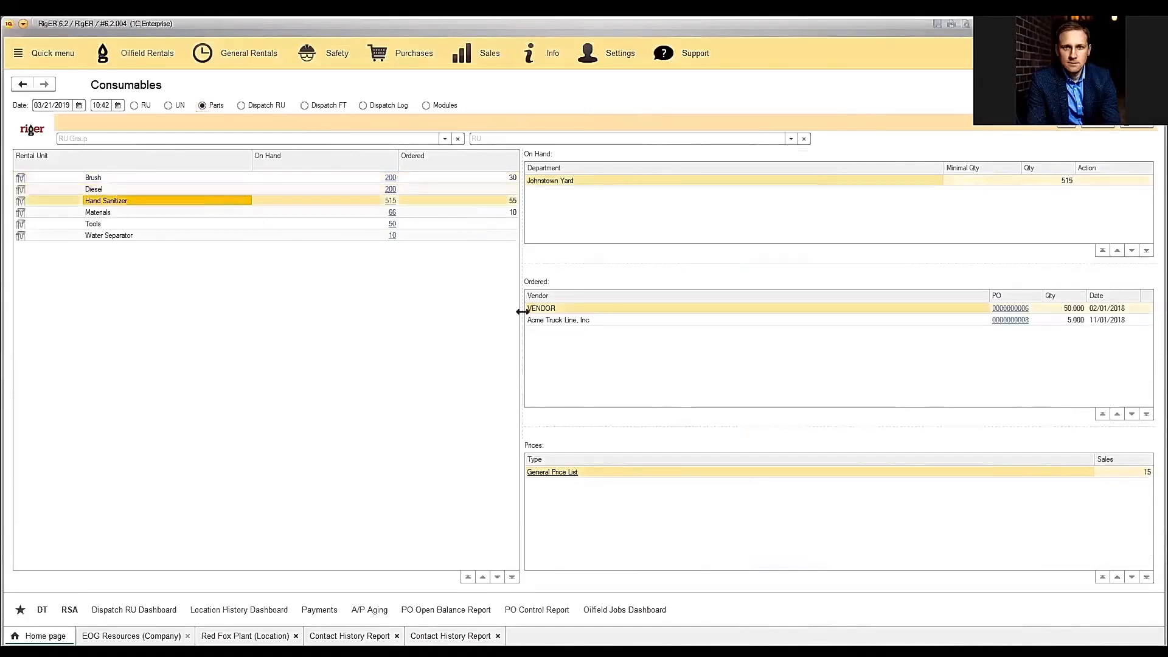
Step: Examine the Hand Sanitizer's department stock, ordered quantities and order dates, and open the purchase order placed with VENDOR
left_click(823, 181)
left_click(1074, 309)
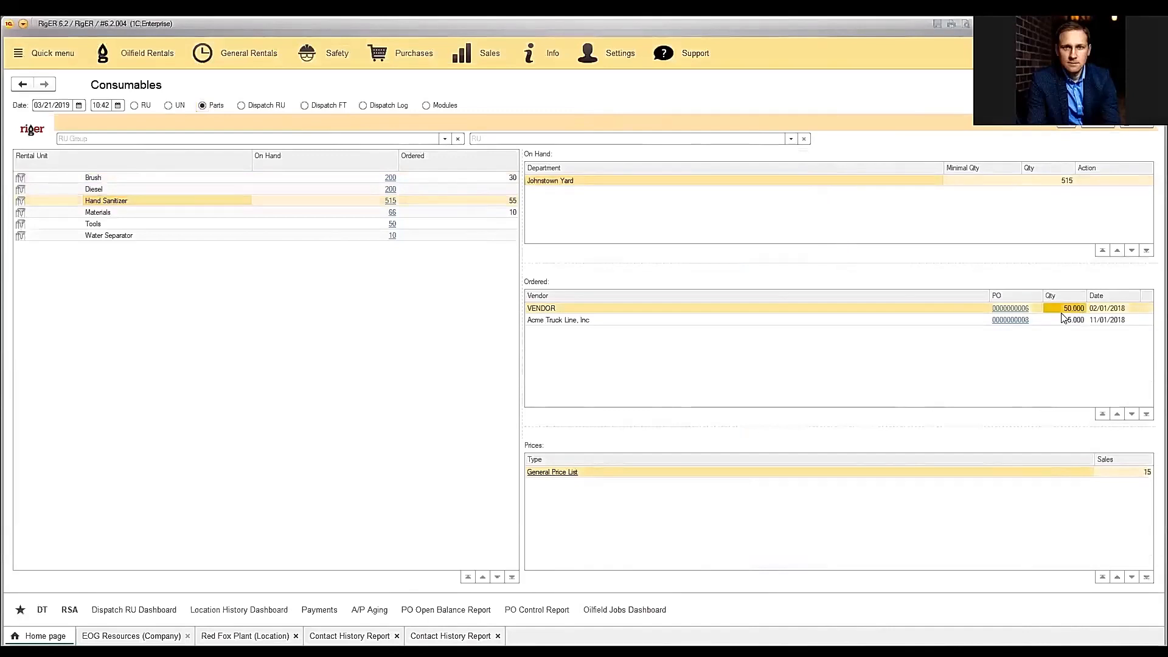
left_click(1064, 321)
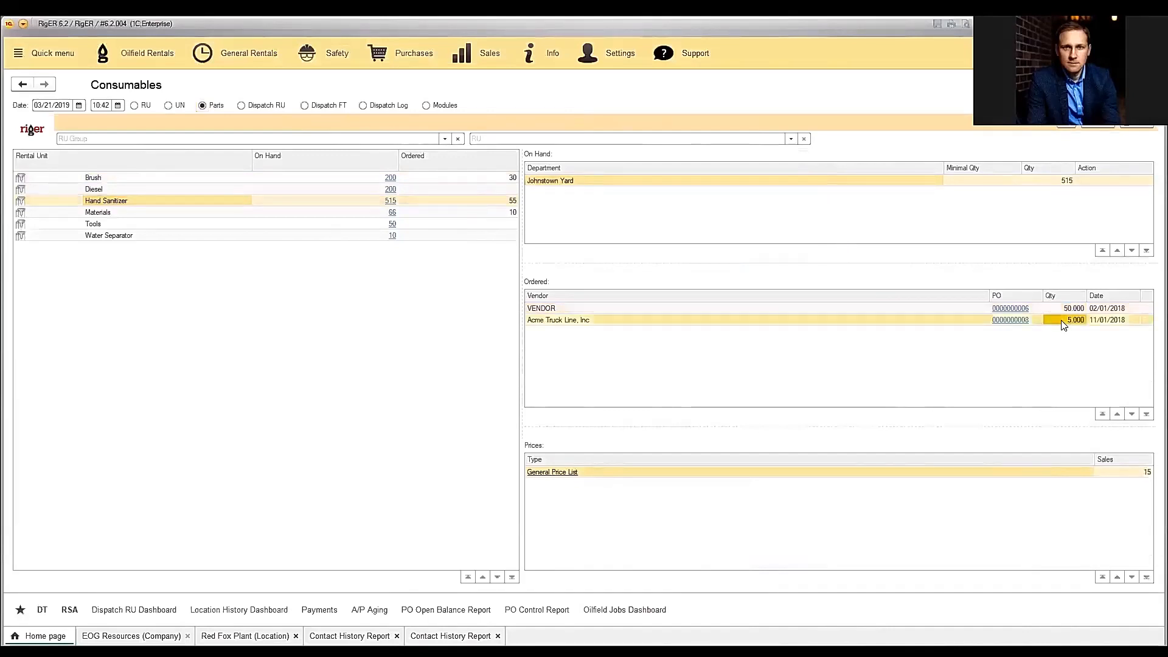
left_click(1122, 310)
left_click(1122, 322)
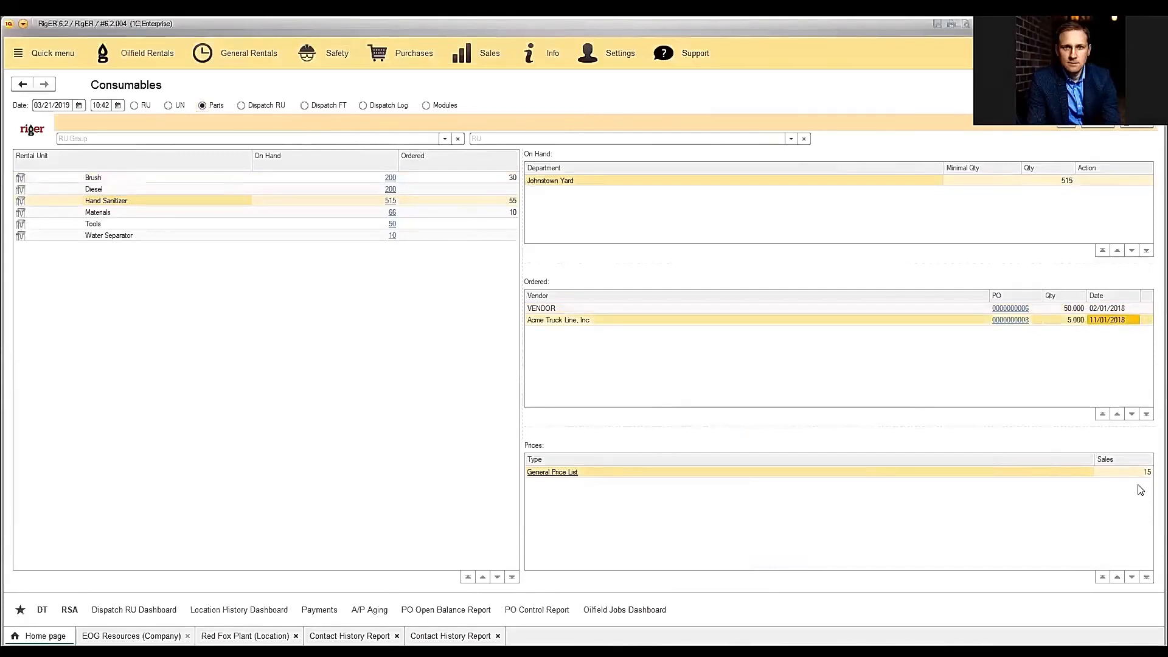
left_click(1019, 309)
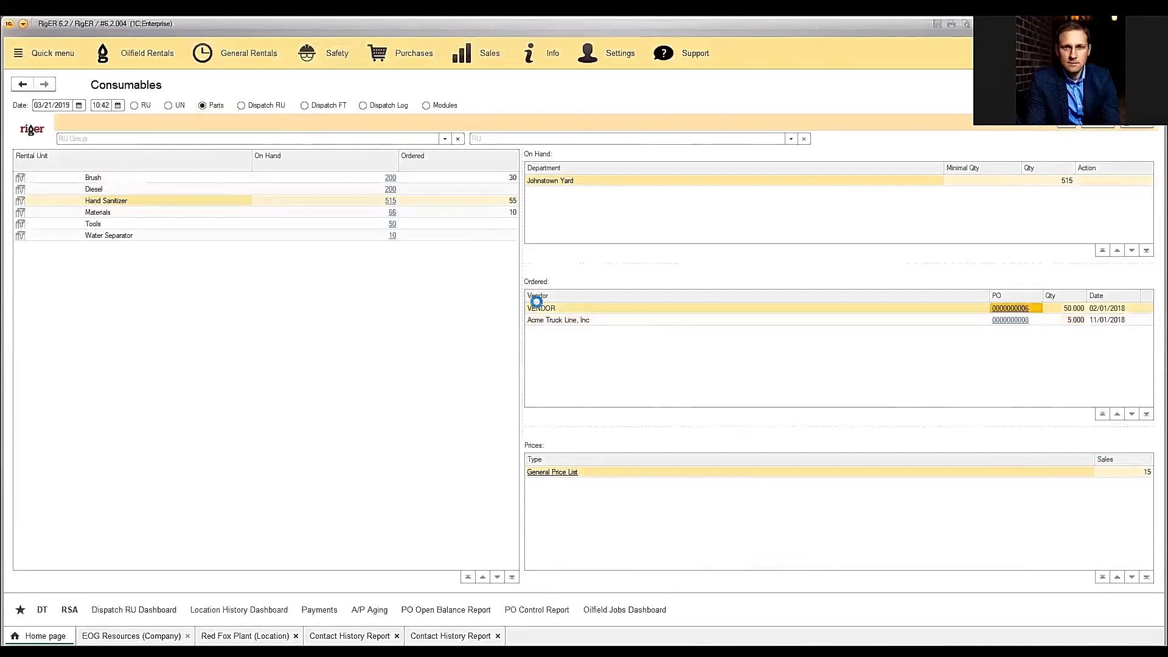